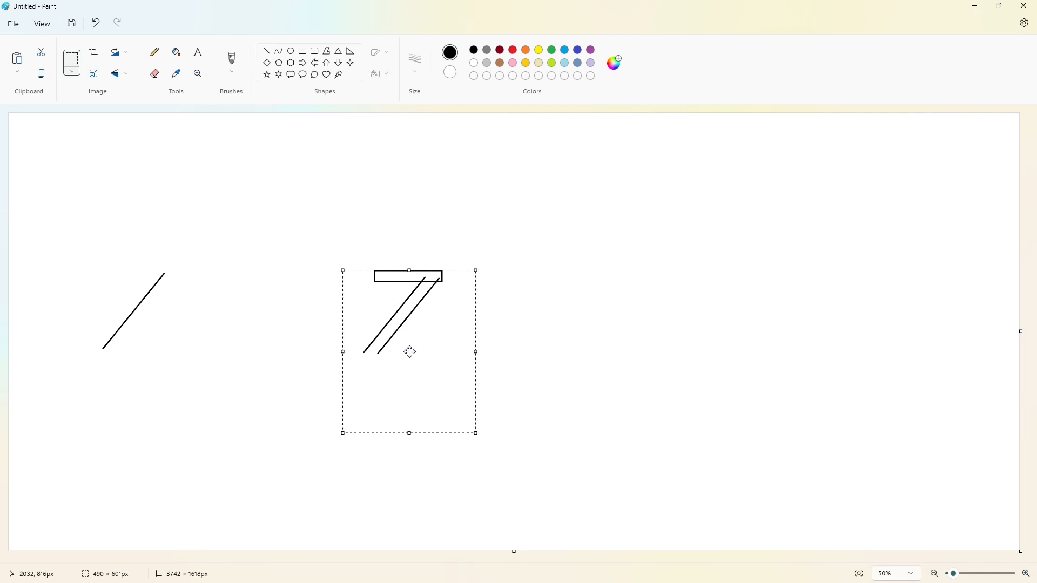
Step: Add the Z's base bar by placing a copy of its top section, rotated 180°, over the diagonals' lower ends
click(71, 60)
drag(321, 227, 510, 304)
key(ctrl+c)
key(ctrl+v)
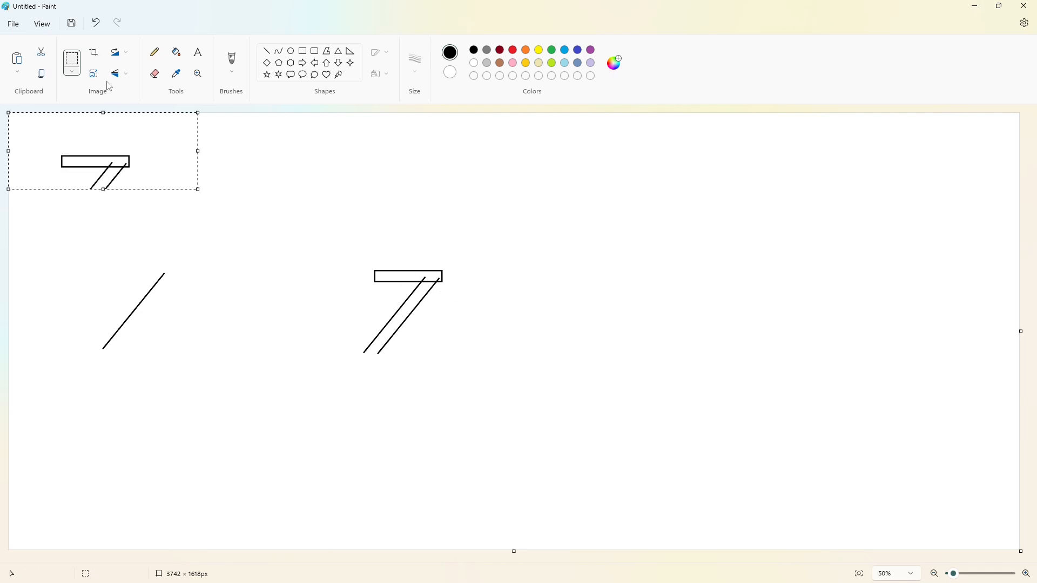
click(120, 74)
click(120, 95)
mouse_move(105, 149)
mouse_down()
mouse_move(403, 354)
mouse_move(394, 359)
mouse_up()
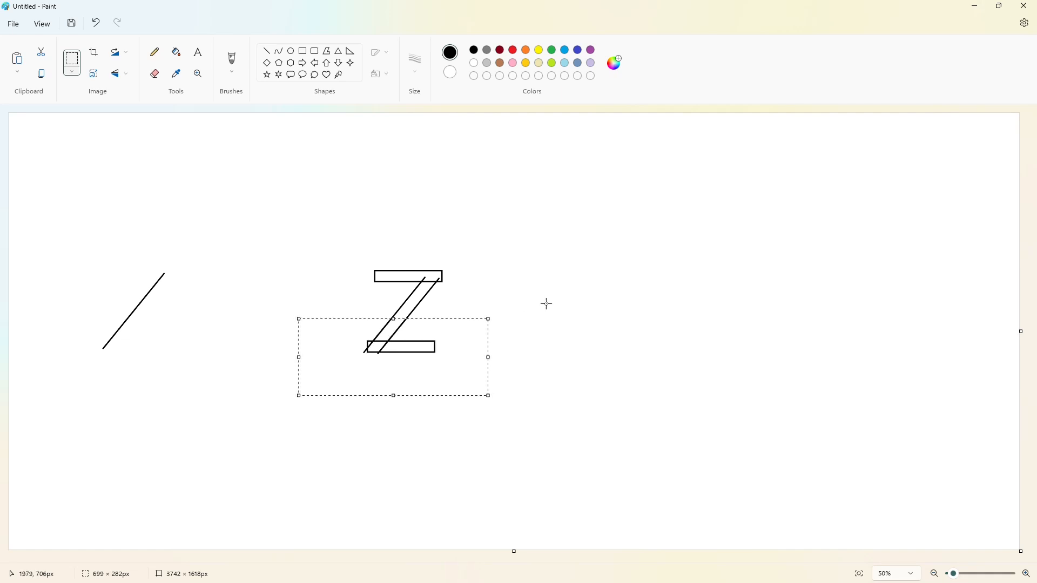
click(835, 389)
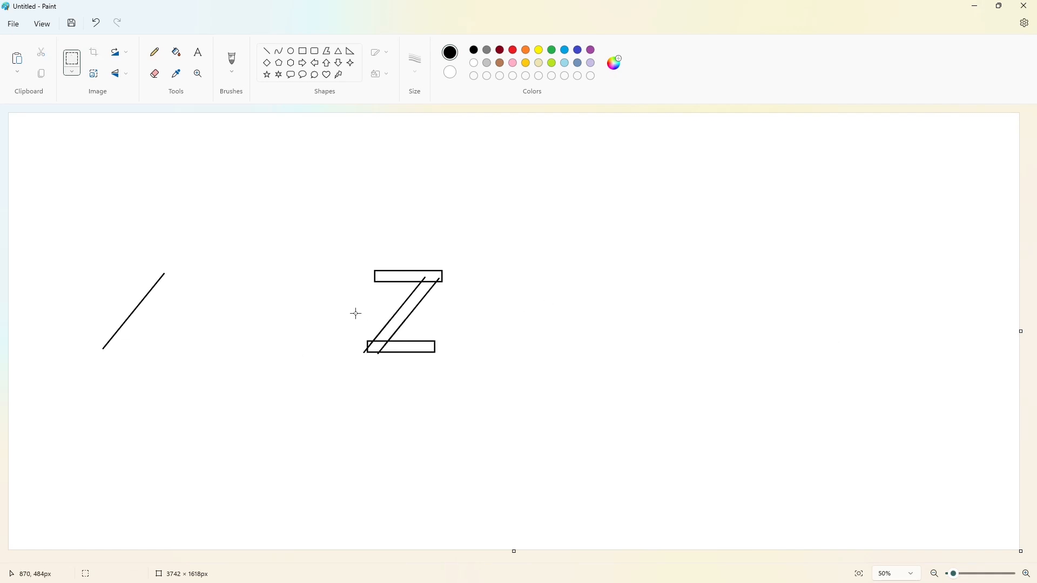
Step: Extend the base bar's right end slightly and fill all outlined parts of the Z with black
drag(411, 330, 443, 359)
click(565, 358)
click(178, 54)
click(437, 273)
click(409, 309)
click(434, 344)
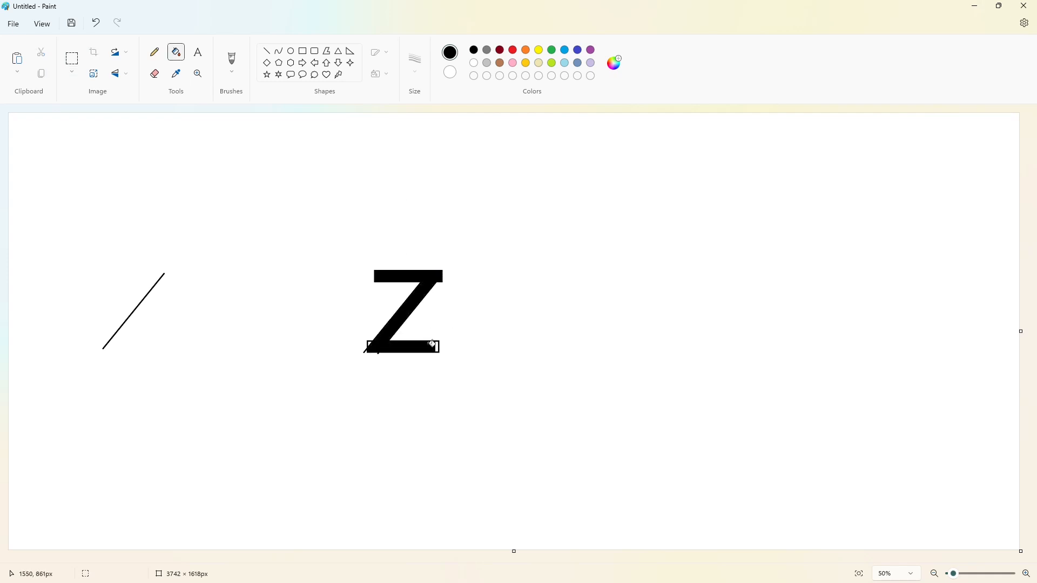
Step: Trim the Z's upper-right and lower-left corners along the diagonal with white lines and fill the cut-off bits white
click(1025, 573)
scroll(766, 504, left, 5)
scroll(616, 382, up, 2)
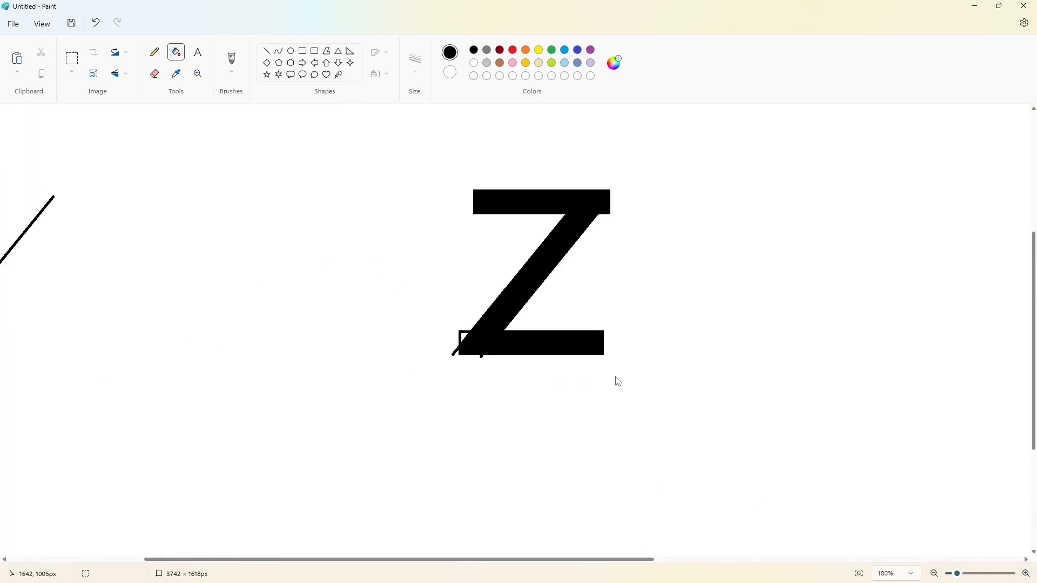
click(267, 51)
click(474, 63)
drag(620, 200, 626, 186)
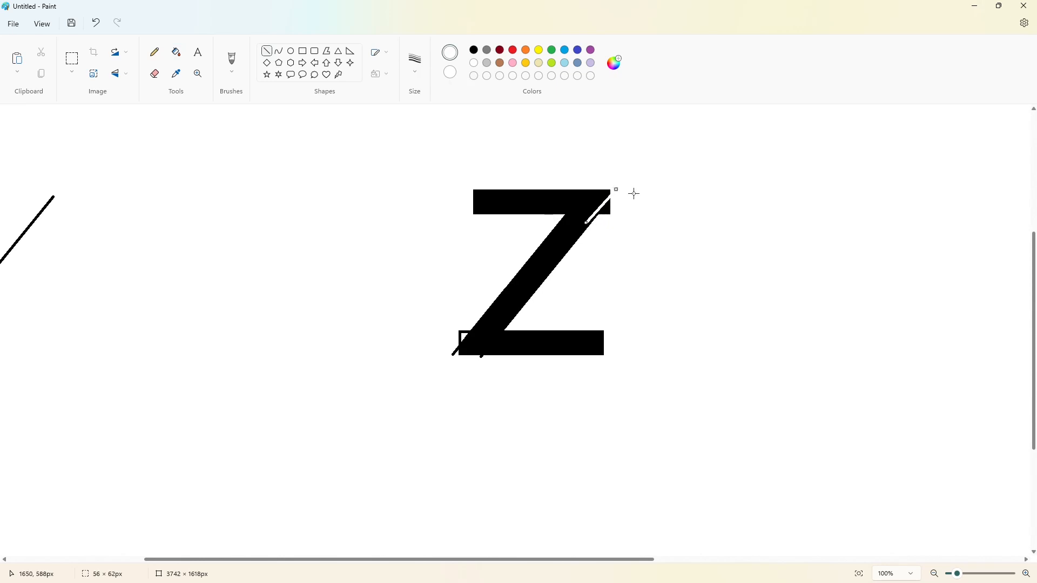
drag(587, 224, 591, 226)
drag(437, 367, 437, 366)
click(497, 369)
click(176, 52)
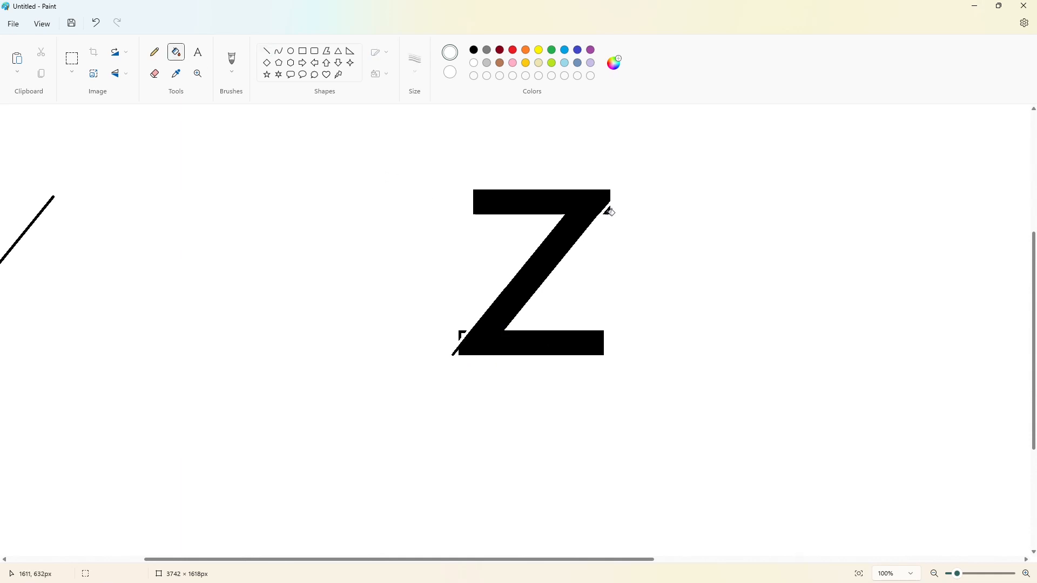
click(936, 573)
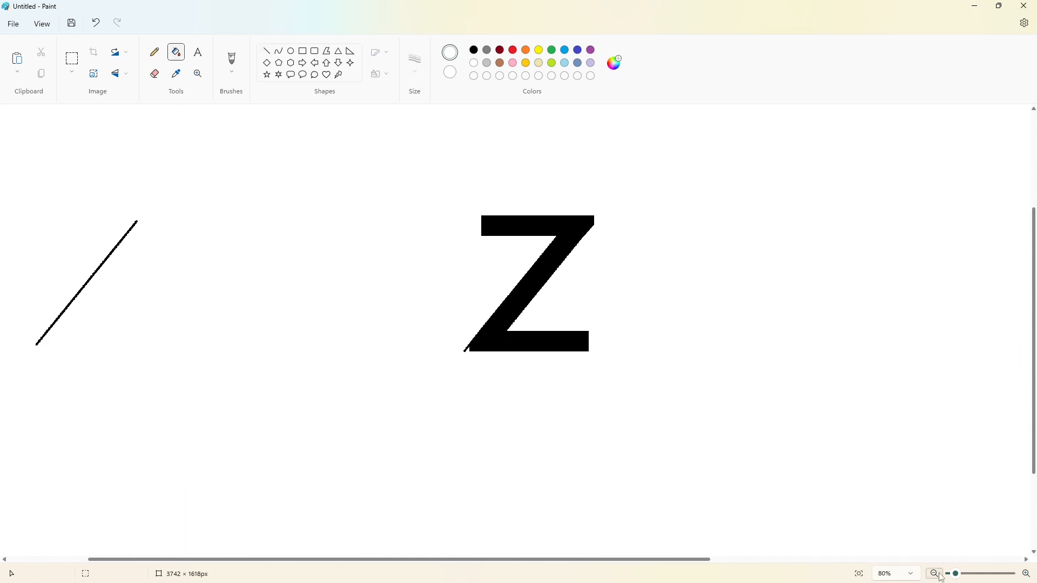
Step: Fill the whole Z with purple
click(290, 51)
click(592, 51)
click(197, 52)
click(177, 53)
click(423, 278)
Step: Draw a black-outlined circle about 57 × 57 px at the Z's upper-right corner and move it above the letter
click(473, 51)
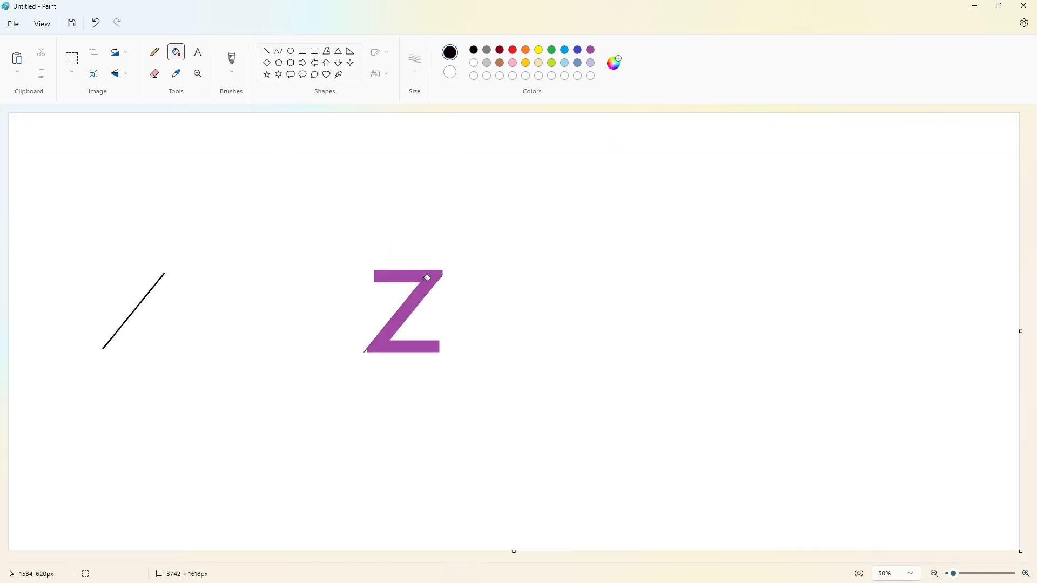
click(291, 52)
drag(422, 270, 437, 286)
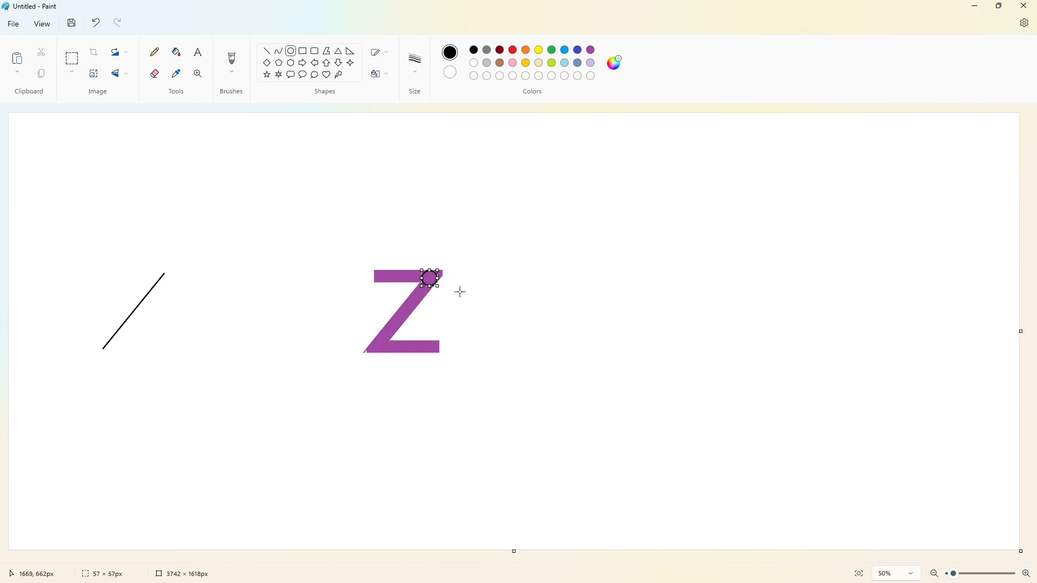
key(Up)
key(Up)
key(Up)
key(Up)
key(Up)
key(Up)
key(Up)
key(Up)
Step: Place a copy of the circle on the Z's upper-right corner and fill the corner tip outside it white
click(72, 58)
drag(389, 191, 470, 231)
click(803, 308)
click(1026, 574)
click(1026, 574)
click(1026, 574)
click(1026, 574)
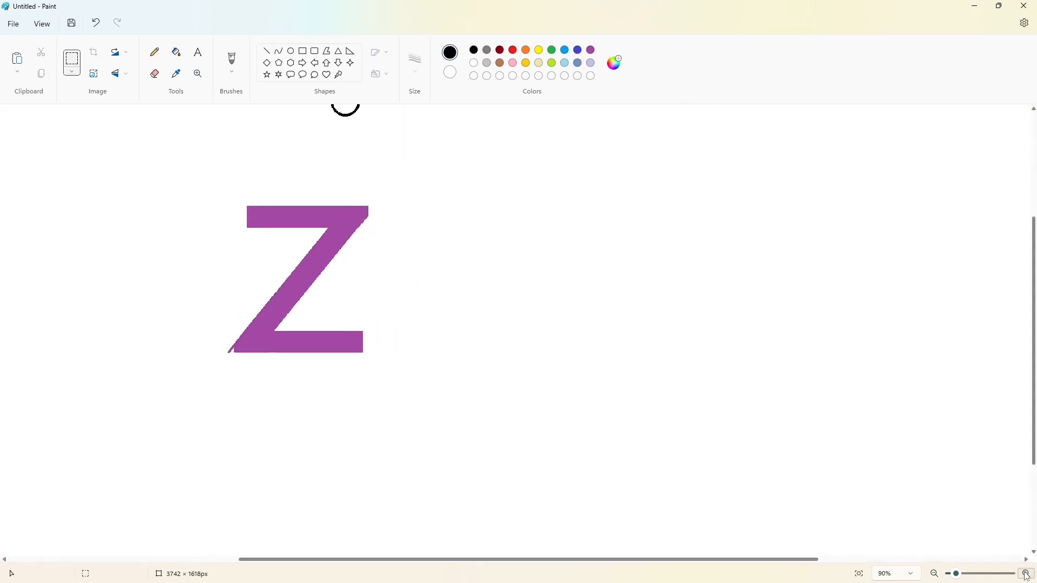
click(1026, 574)
key(ctrl+v)
drag(135, 190, 476, 264)
click(176, 53)
click(473, 63)
click(504, 266)
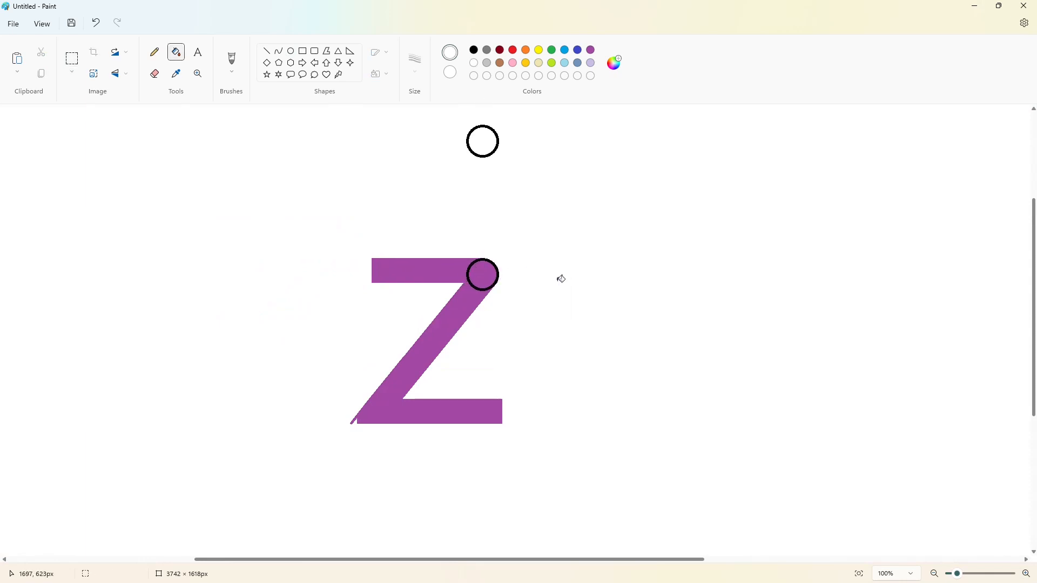
Step: Place another circle copy on the Z's lower-left corner and fill the corner tip outside it white
key(ctrl+v)
drag(101, 168, 382, 395)
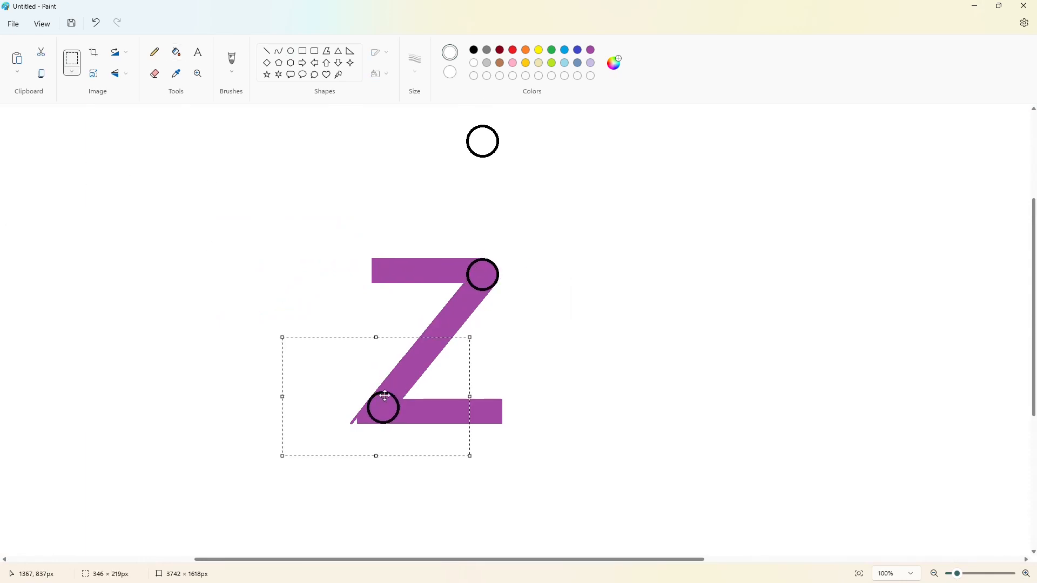
click(176, 52)
click(361, 421)
Step: Fill the Z and the areas inside its corner circles with black
click(473, 49)
click(452, 297)
click(384, 409)
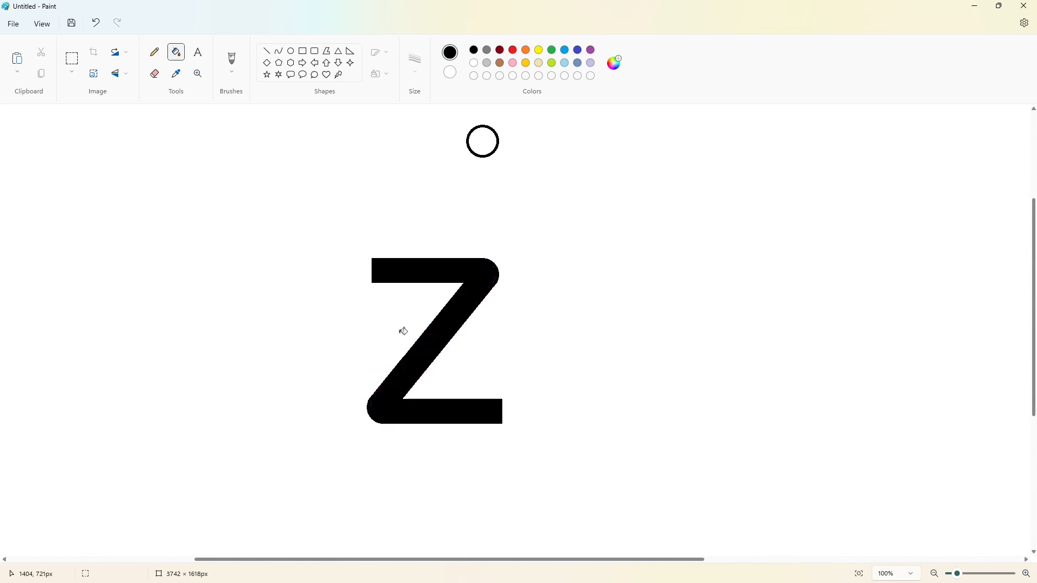
Step: Square off the Z's rounded upper-right and lower-left corners with short black lines and fill the gaps black
click(266, 52)
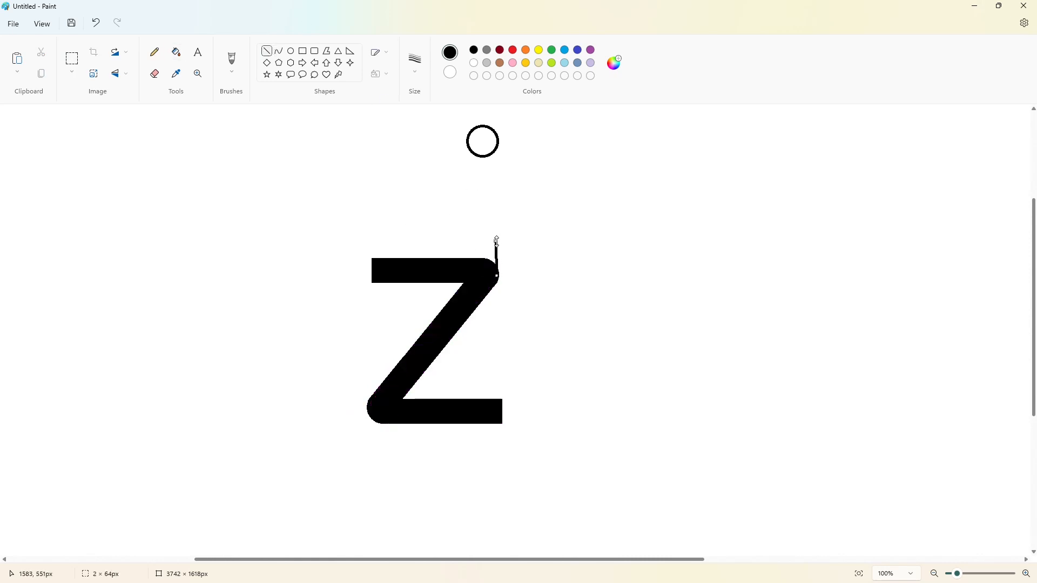
scroll(497, 342, up, 3)
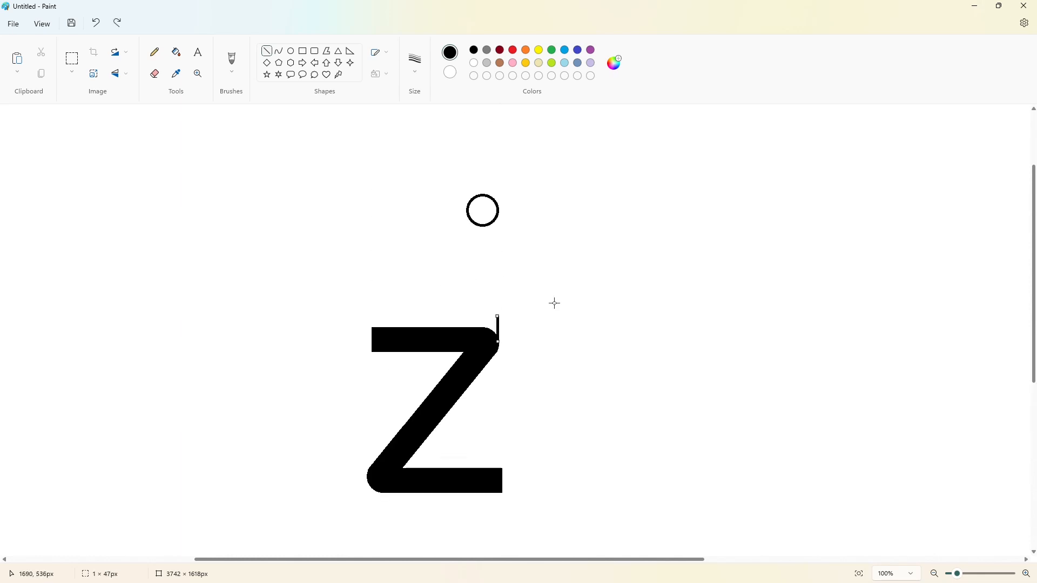
scroll(526, 315, down, 3)
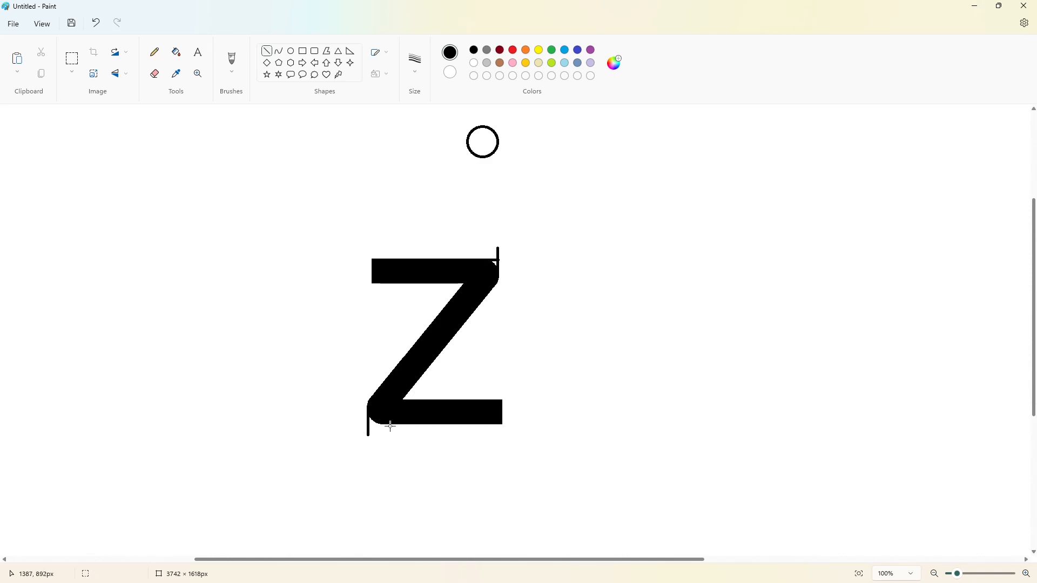
click(176, 53)
Step: Cut the black line ends overhanging the Z's corners with white lines and fill the remnants white
click(267, 51)
click(474, 63)
click(176, 52)
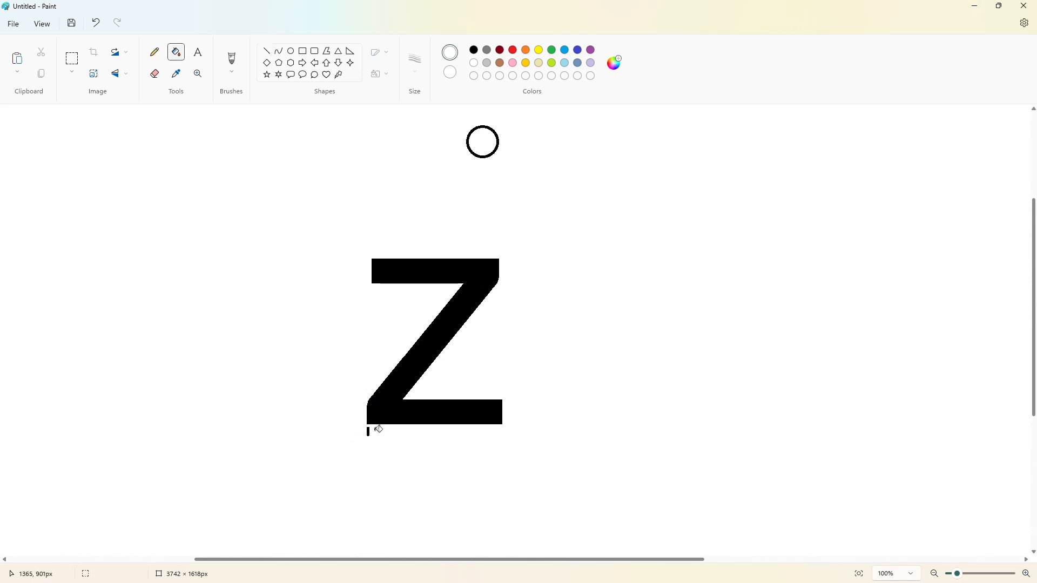
scroll(699, 485, down, 2)
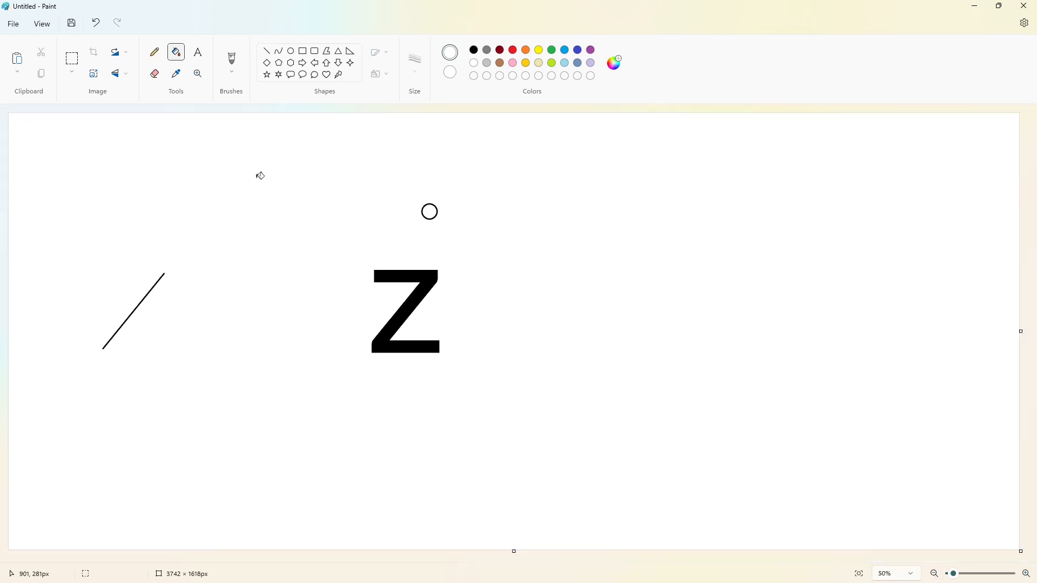
Step: Draw a thick black ring about 187 × 192 px at the right of the Z as the bowl of the letter a
click(291, 51)
mouse_move(446, 295)
mouse_down()
mouse_move(499, 355)
mouse_move(475, 347)
mouse_up()
key(ctrl+plus)
key(ctrl+plus)
key(ctrl+plus)
key(ctrl+plus)
key(ctrl+plus)
key(ctrl+plus)
key(ctrl+plus)
key(ctrl+plus)
key(ctrl+plus)
key(ctrl+plus)
key(ctrl+plus)
key(ctrl+plus)
key(ctrl+plus)
key(ctrl+plus)
key(ctrl+plus)
key(ctrl+plus)
key(ctrl+plus)
key(ctrl+plus)
key(ctrl+plus)
key(ctrl+plus)
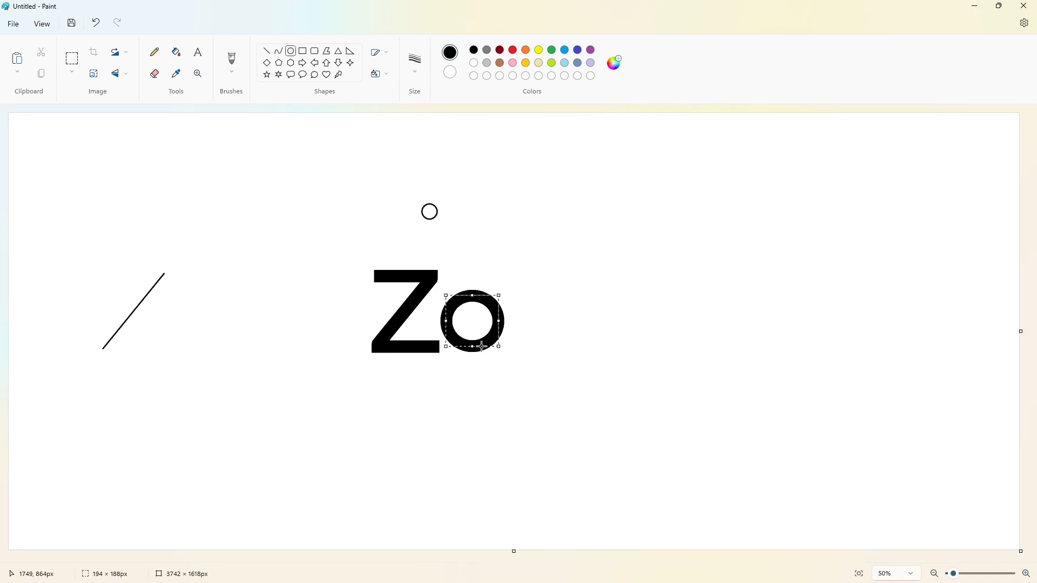
drag(472, 295, 448, 330)
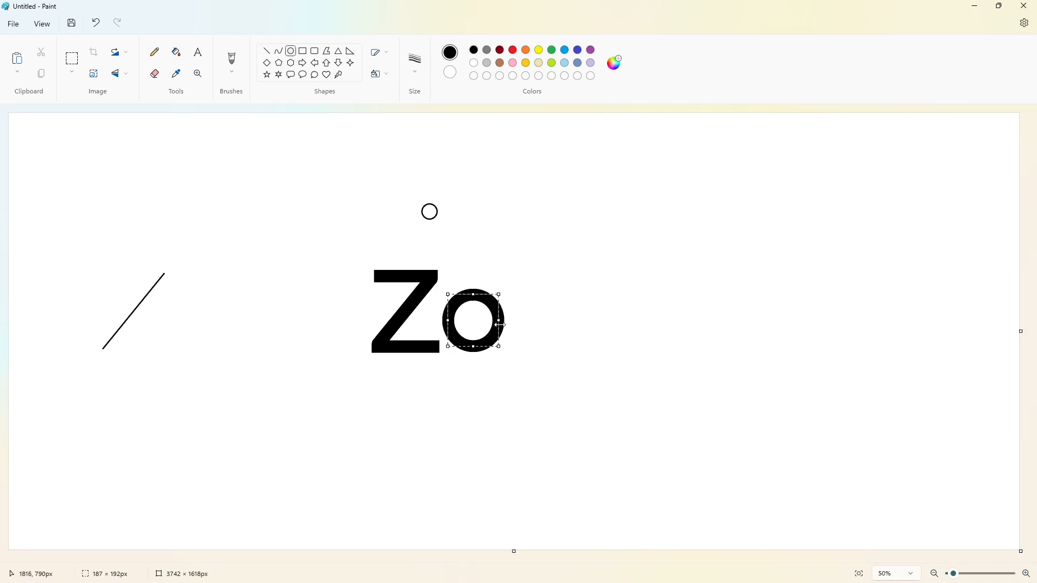
click(551, 331)
Step: Draw a narrow upright rectangle with a 5px outline over the ring's right edge as the stem of the a
click(302, 51)
click(415, 62)
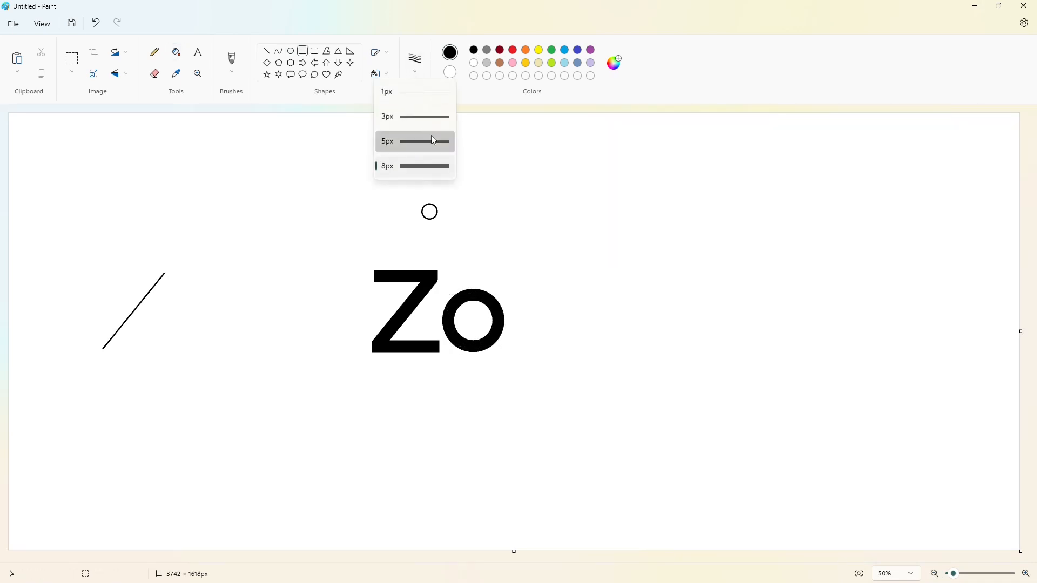
click(433, 141)
drag(491, 291, 505, 351)
Step: Fill the a's stem solid black and recolour the whole letter purple
click(176, 51)
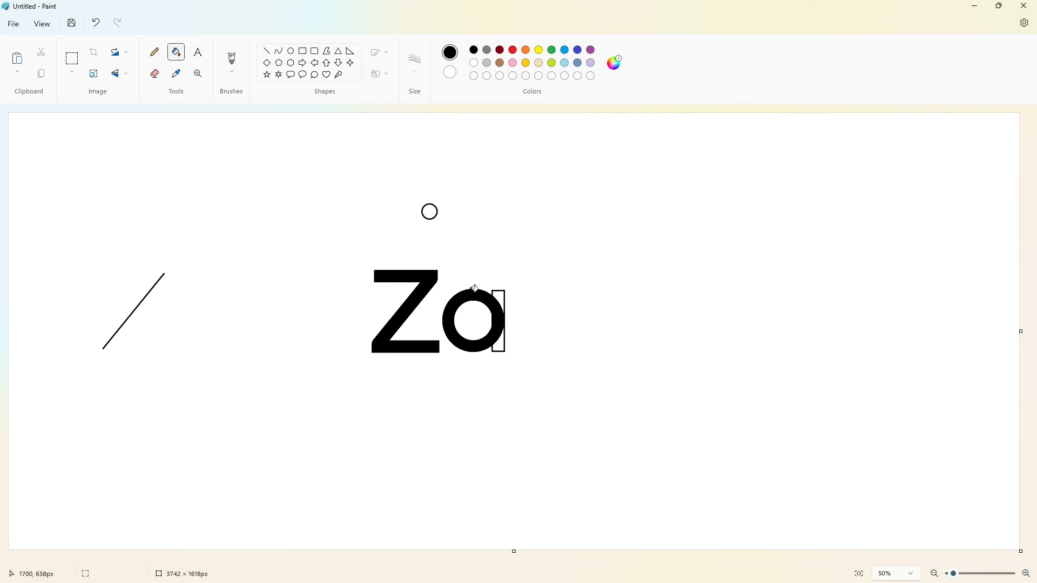
click(500, 302)
scroll(748, 423, up, 3)
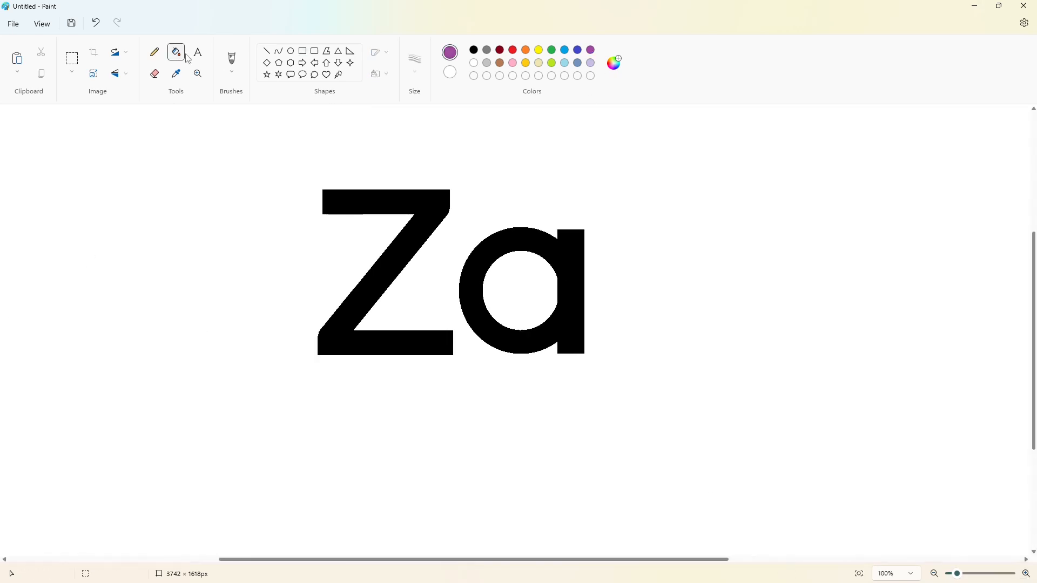
click(570, 265)
Step: Copy the small black circle above the Z and place the copy above and to the right of the a
scroll(571, 265, up, 2)
click(72, 58)
drag(375, 169, 511, 267)
key(ctrl+c)
key(ctrl+v)
mouse_move(68, 154)
mouse_down()
mouse_move(241, 300)
mouse_move(578, 474)
mouse_move(676, 242)
mouse_up()
Step: Try to reduce the copied circle to an arc by erasing gaps at its top and bottom and filling one part white
click(155, 73)
scroll(157, 83, up, 1)
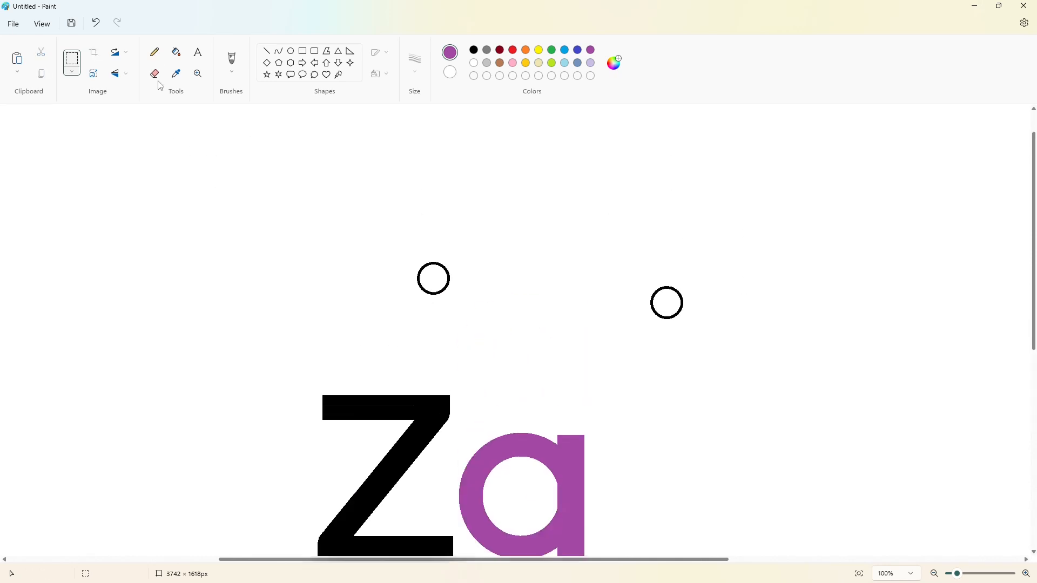
drag(671, 297, 671, 283)
click(176, 52)
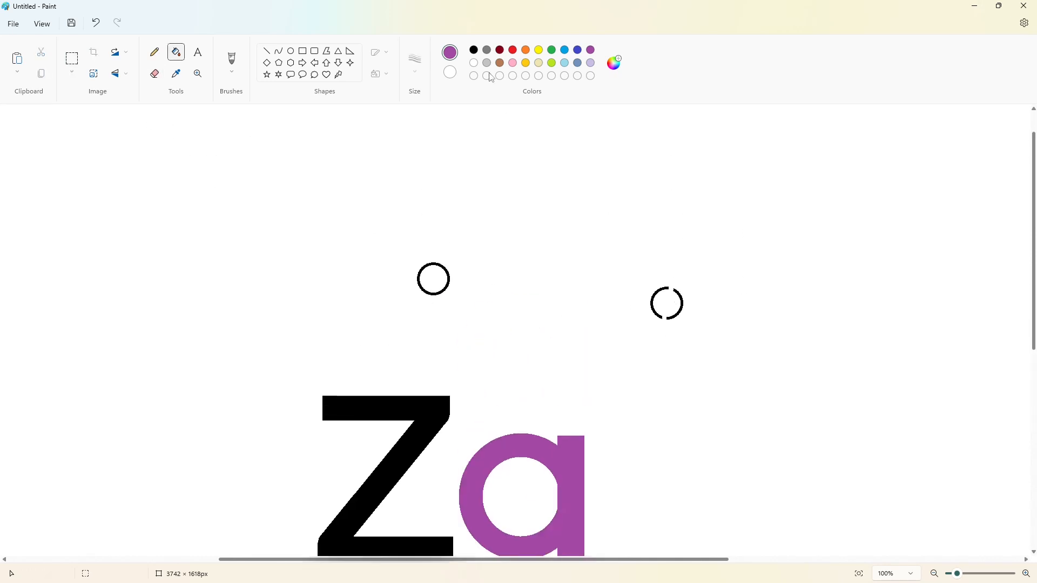
click(474, 63)
click(668, 289)
click(72, 58)
drag(605, 247, 798, 404)
Step: Undo the cuts made to the copied circle
key(ctrl+z)
key(ctrl+z)
key(ctrl+z)
key(ctrl+z)
key(ctrl+z)
key(ctrl+z)
Step: Remove the upper-right part of the copied circle to leave an open lower-left arc
click(155, 74)
scroll(674, 246, down, 1)
key(ctrl+y)
Step: Copy the open arc and place the copy over the lower end of the a's stem
click(72, 58)
drag(608, 176, 761, 304)
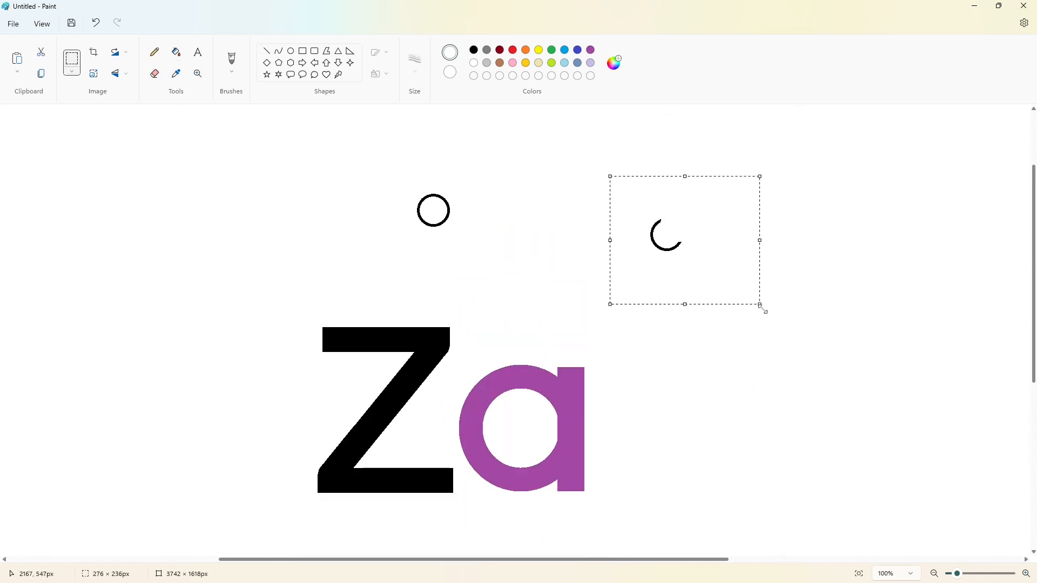
key(ctrl+c)
key(ctrl+v)
drag(43, 161, 566, 475)
Step: Nudge the arc copy into line with the stem's left edge and the bottom of the a
key(Down)
key(Down)
key(Down)
key(Down)
key(Down)
key(Down)
key(Down)
key(Down)
key(Down)
key(Down)
key(Down)
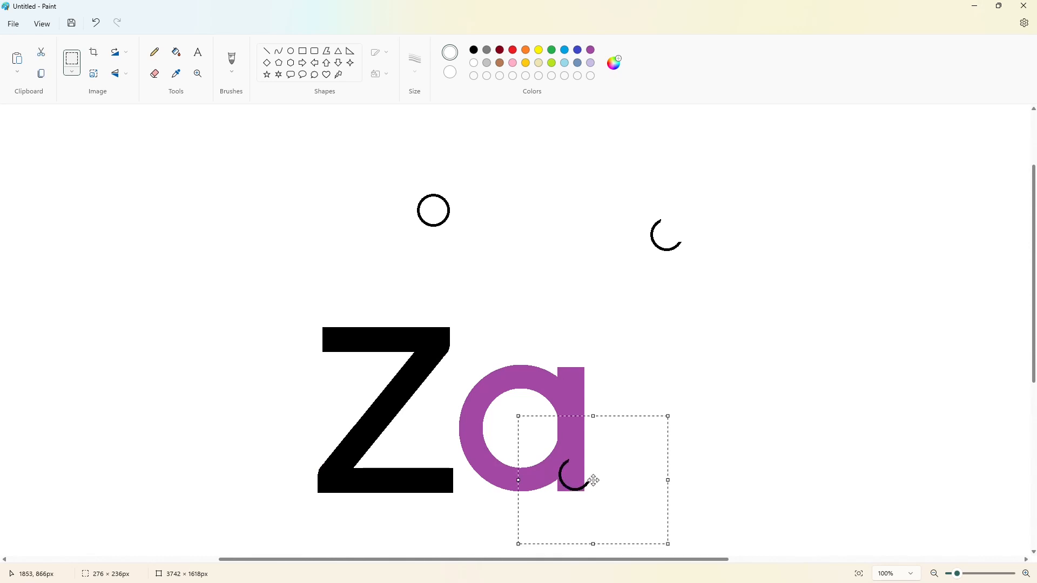
key(Left)
key(Down)
key(Down)
key(Down)
key(Down)
key(Down)
key(Down)
key(Up)
key(Up)
key(Up)
key(Up)
key(Up)
key(Up)
key(Up)
key(Up)
key(Up)
key(Up)
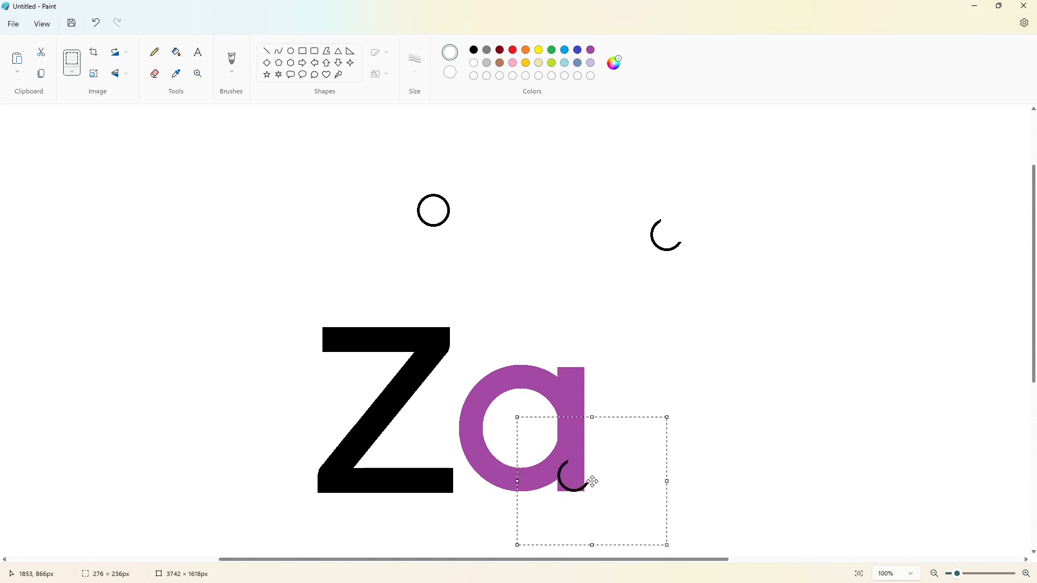
Step: Try filling the a with white, and undo the fill together with the arc placement
key(Escape)
click(180, 57)
click(520, 377)
key(ctrl+z)
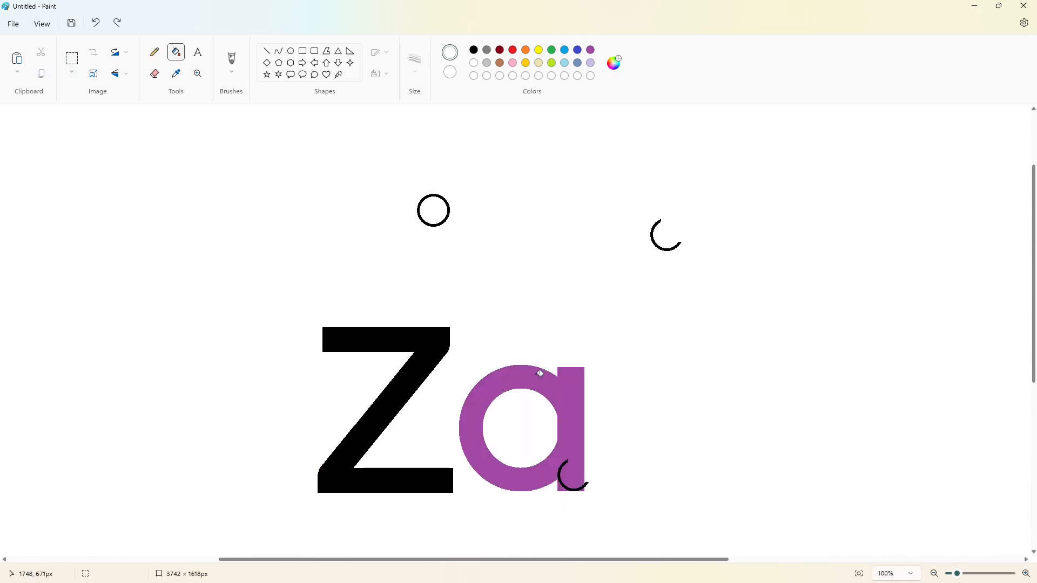
key(ctrl+z)
Step: Paste another copy of the open arc and align it with the lower-left corner of the a's stem
key(ctrl+v)
drag(56, 153, 574, 463)
key(Down)
key(Down)
key(Down)
key(Down)
key(Down)
key(Down)
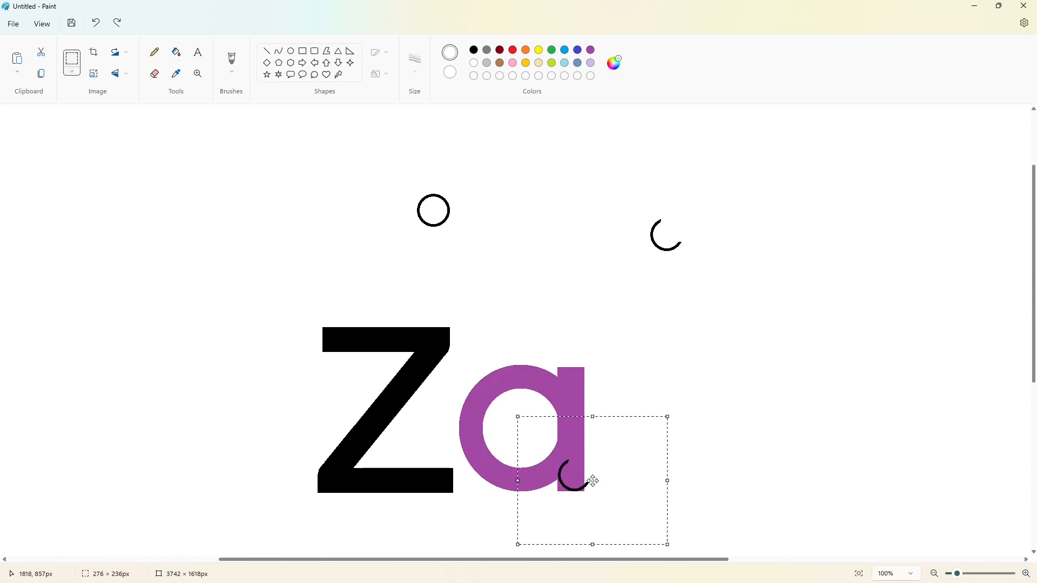
Step: Fill the purple a with black and clean up the arc's overhang beyond the stem with a white line
click(341, 406)
click(178, 56)
click(473, 50)
click(573, 432)
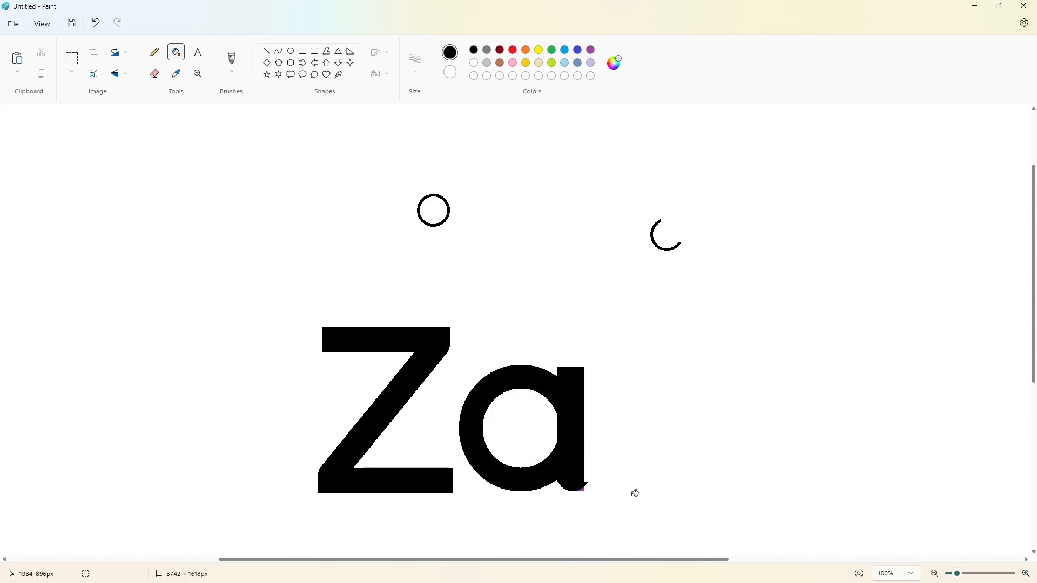
scroll(935, 522, up, 2)
click(266, 51)
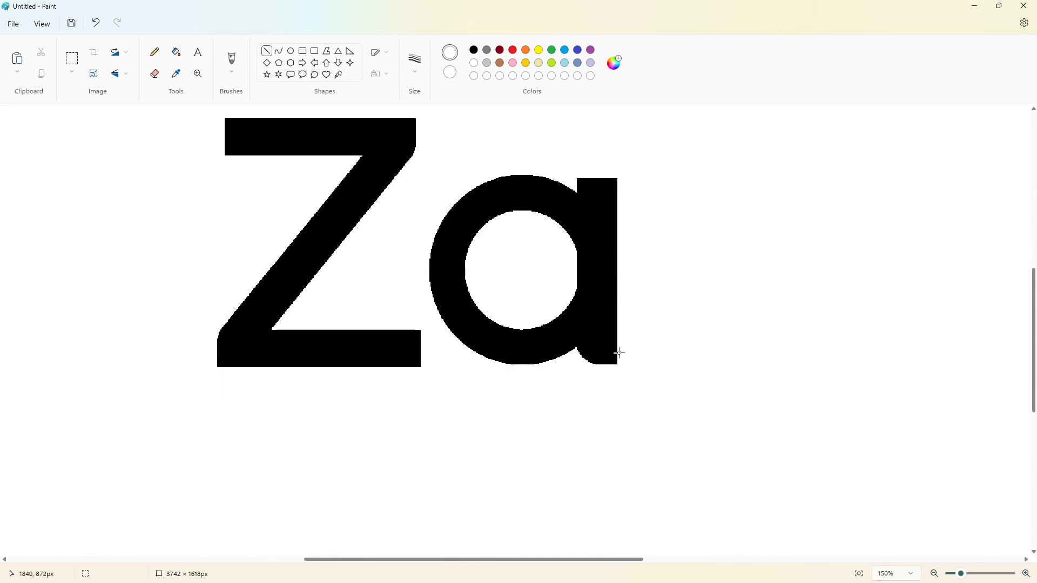
Step: Draw a purple circle inside the a's counter and stretch it to meet the counter's edges on all sides
scroll(648, 370, up, 1)
click(591, 50)
click(290, 51)
drag(478, 295, 567, 391)
drag(525, 352, 525, 338)
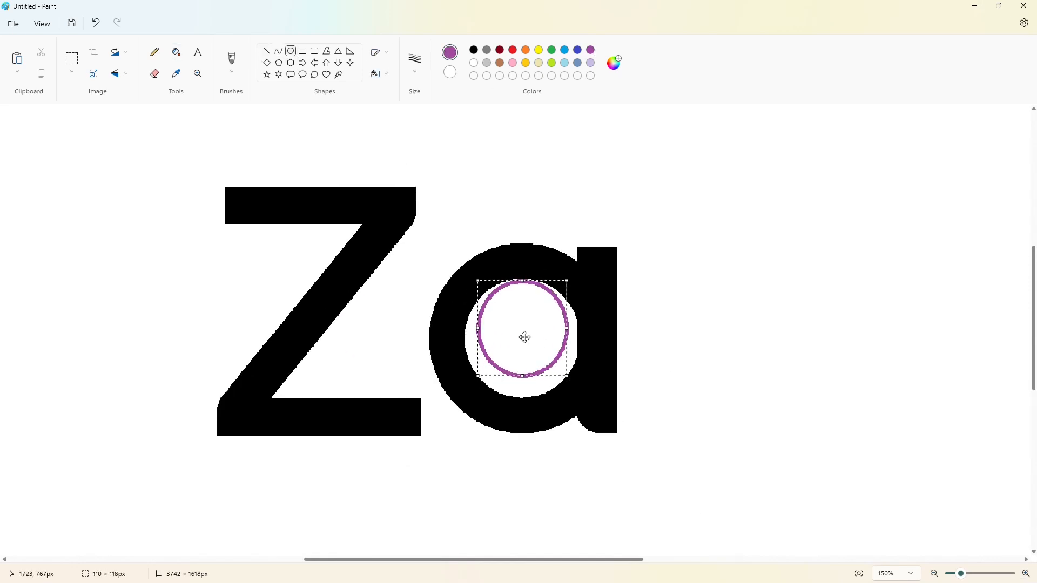
drag(524, 377, 531, 396)
drag(478, 339, 497, 351)
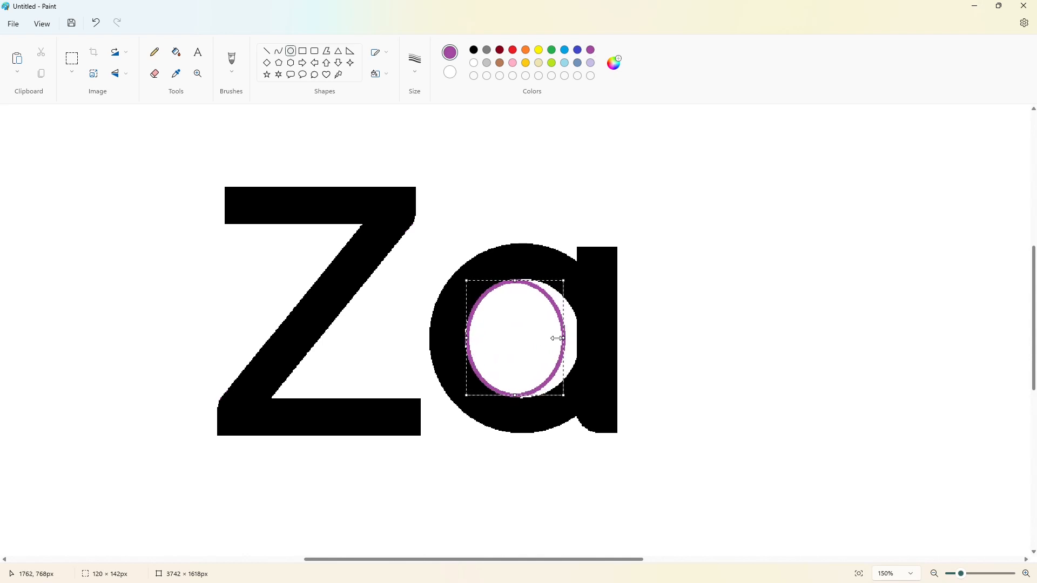
drag(562, 339, 583, 352)
Step: Recolour the purple circle outline white so the a's counter is fully round
click(327, 161)
click(176, 52)
click(473, 62)
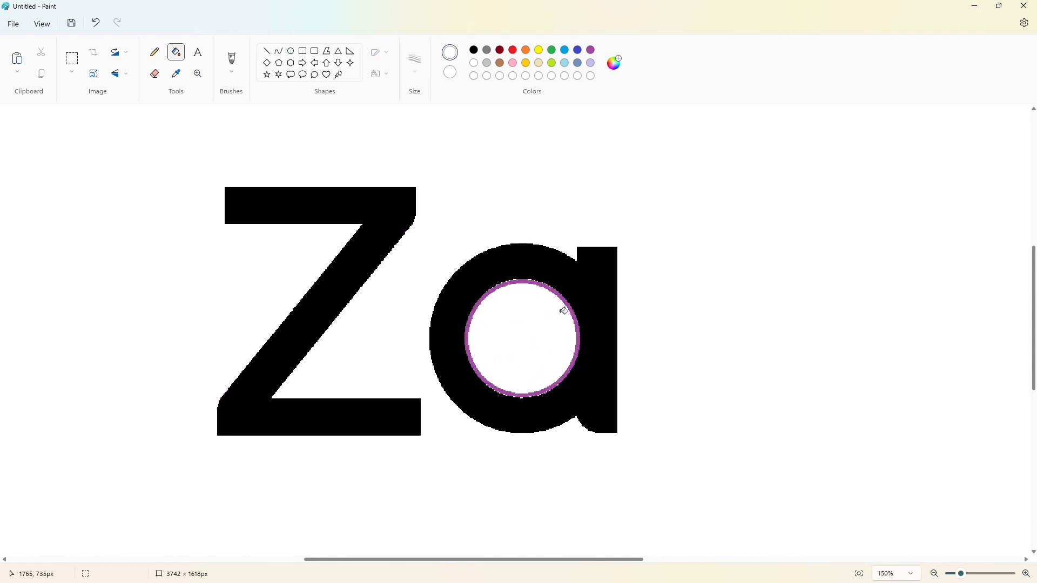
click(563, 310)
Step: Draw a tall, narrow black rectangle outline just after the a for the l, rising to the Z's height
scroll(900, 519, down, 3)
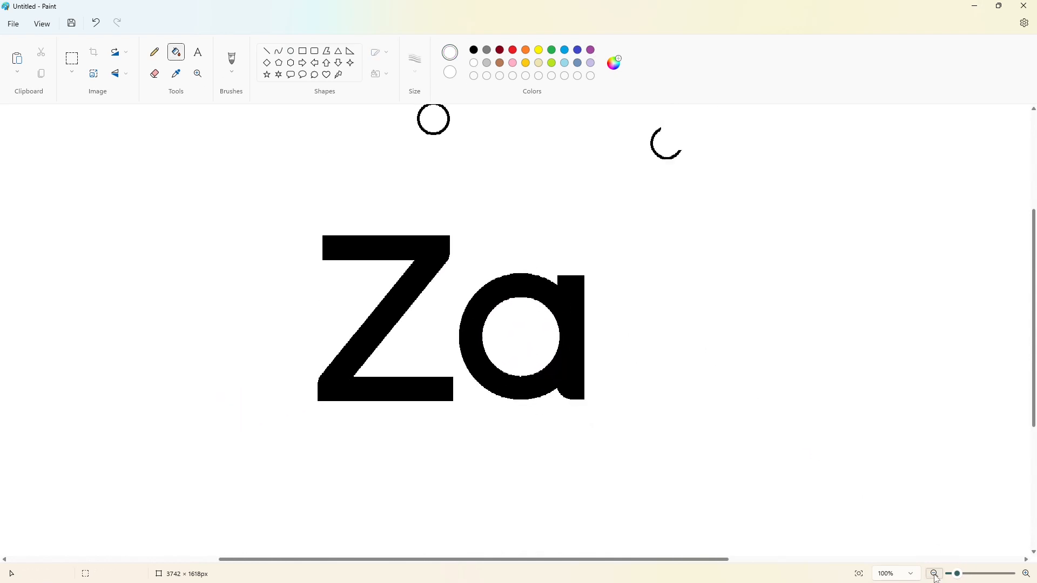
click(302, 52)
click(474, 50)
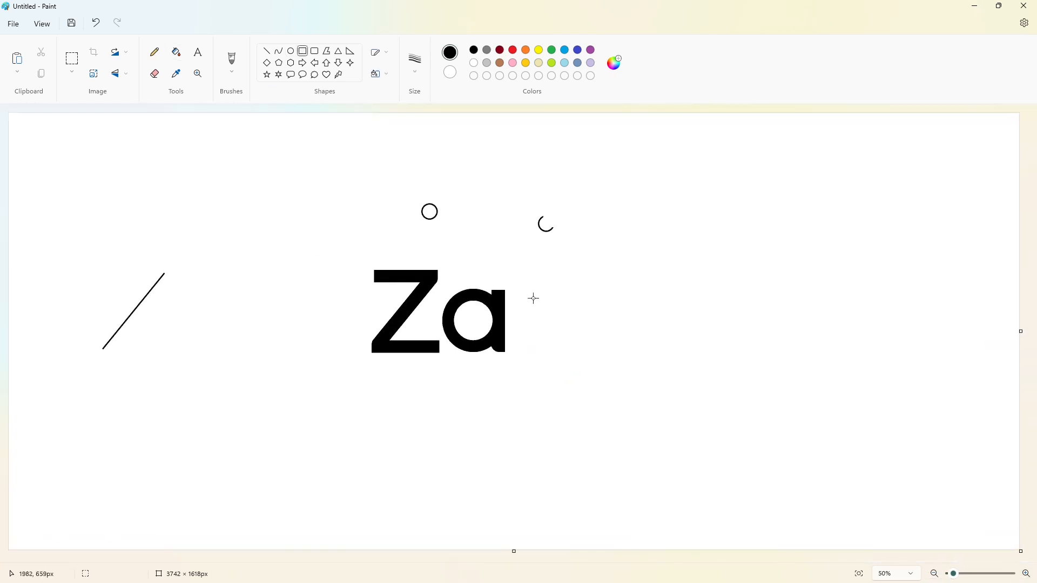
drag(519, 295, 531, 368)
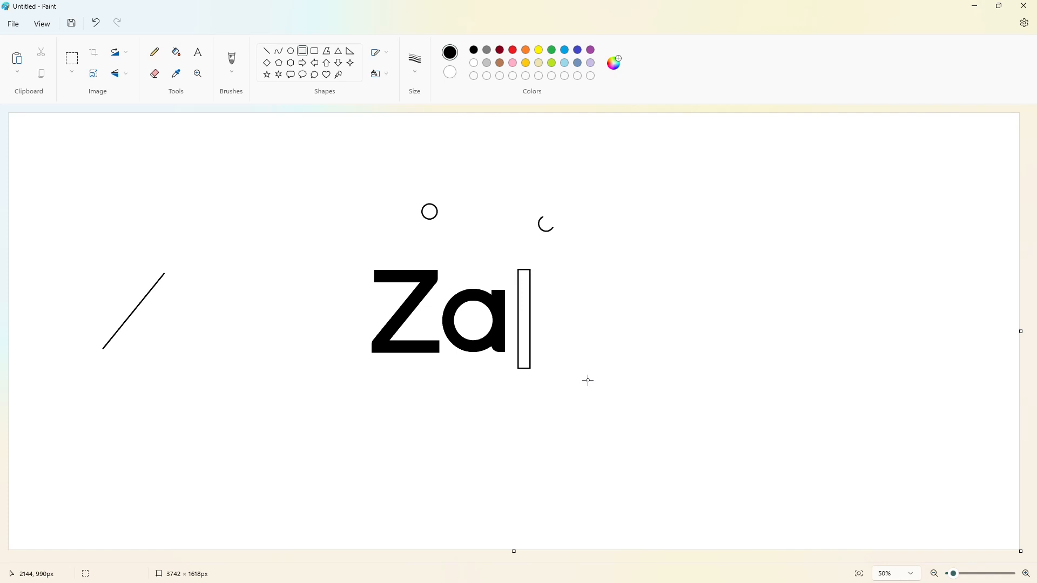
Step: Undo the recent edits back to the purple a and redo them
key(ctrl+z)
key(ctrl+z)
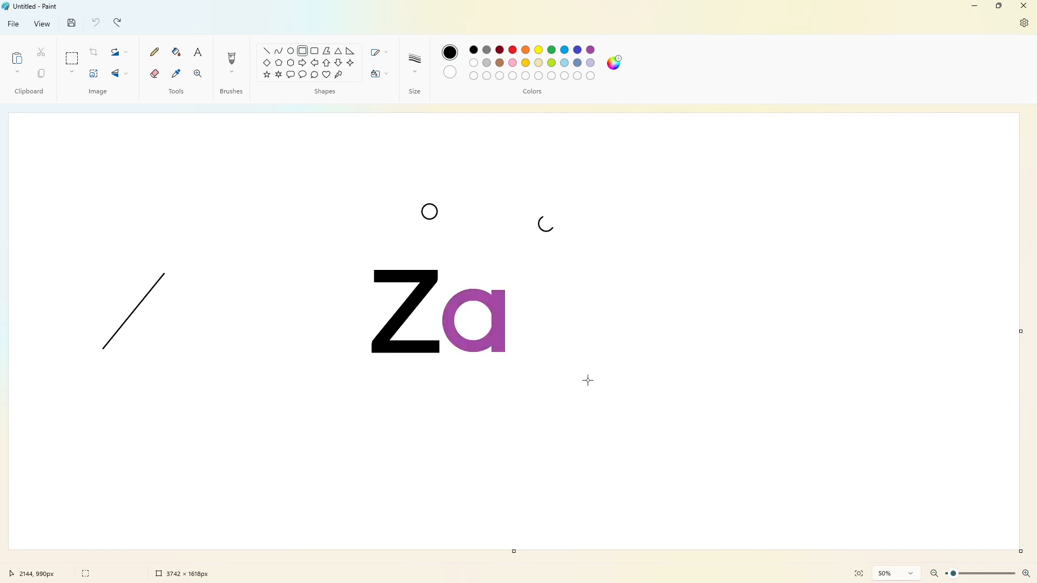
click(122, 21)
click(122, 21)
Step: Fill the tall rectangle with black and recolour the whole bar purple
click(176, 52)
click(522, 286)
click(591, 51)
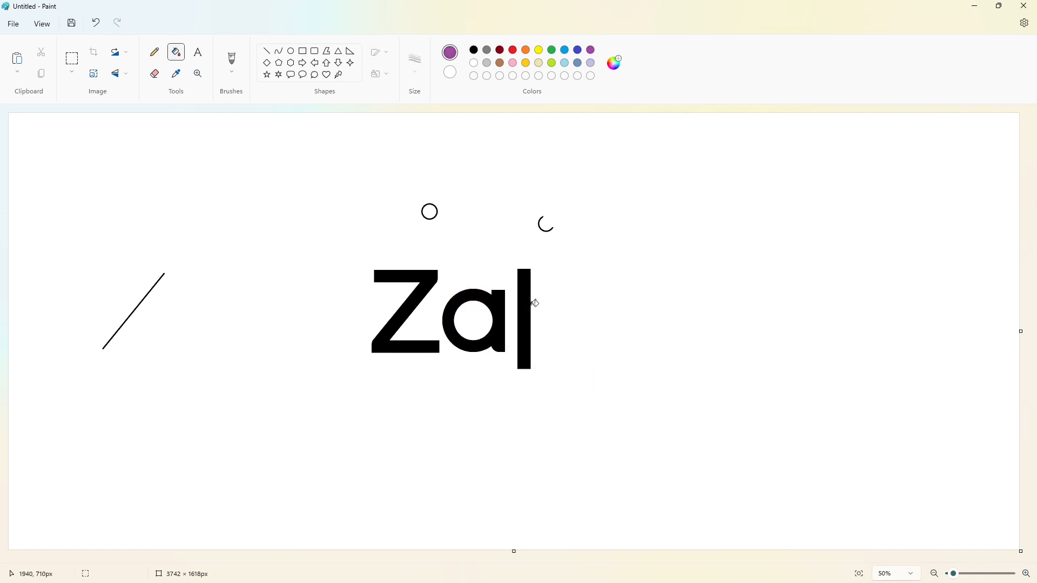
click(527, 307)
Step: Cut the purple bar at the a's baseline with a horizontal white line about 91 px long and fill the part below with white
click(1026, 574)
click(266, 51)
click(473, 63)
drag(453, 349, 502, 349)
key(Down)
key(Down)
key(Down)
key(Down)
key(Down)
key(Down)
key(Down)
key(Down)
key(Down)
key(Down)
key(Down)
key(Down)
key(Down)
key(Down)
key(Down)
key(Down)
key(Down)
key(Down)
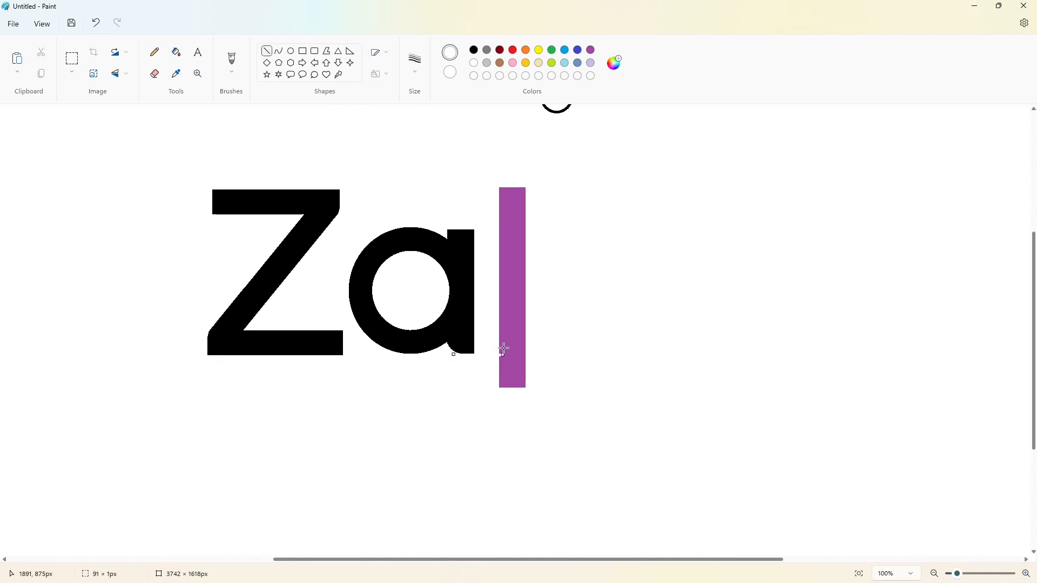
click(176, 51)
click(513, 373)
Step: Copy the open arc and place the copy over the lower-left corner of the purple bar
click(72, 59)
scroll(298, 122, up, 1)
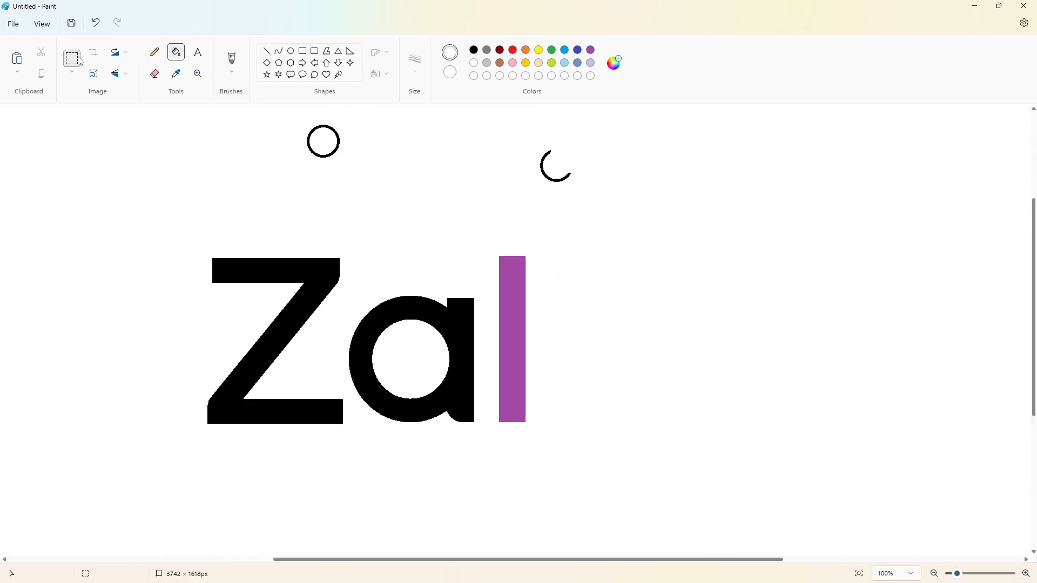
drag(513, 135, 614, 217)
key(ctrl+c)
key(ctrl+v)
drag(66, 153, 539, 425)
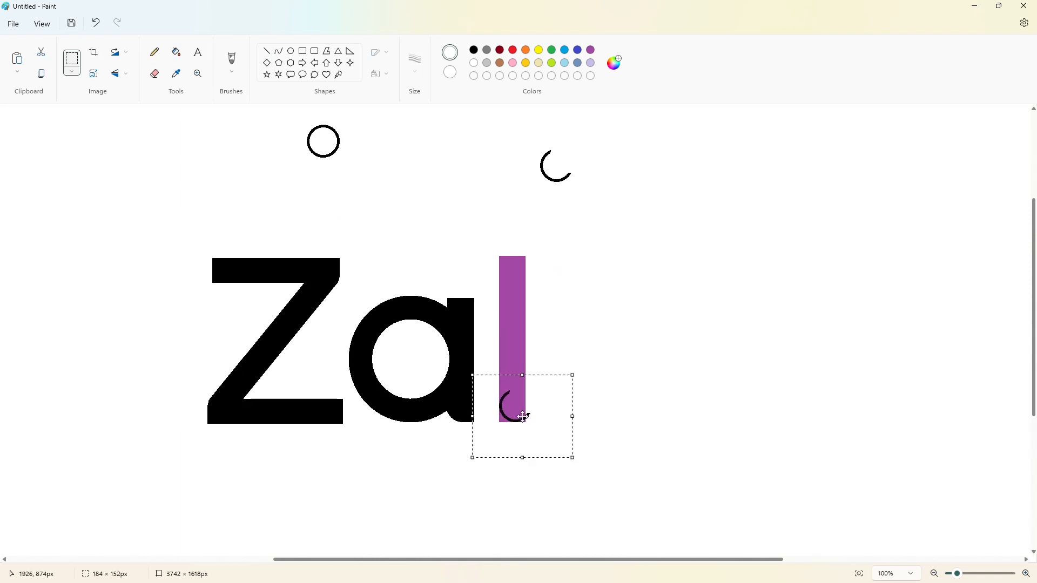
Step: Fill the bar and its arc corner with black, and trim the arc's overhang beyond the bar with a white line
click(176, 52)
click(474, 50)
click(515, 301)
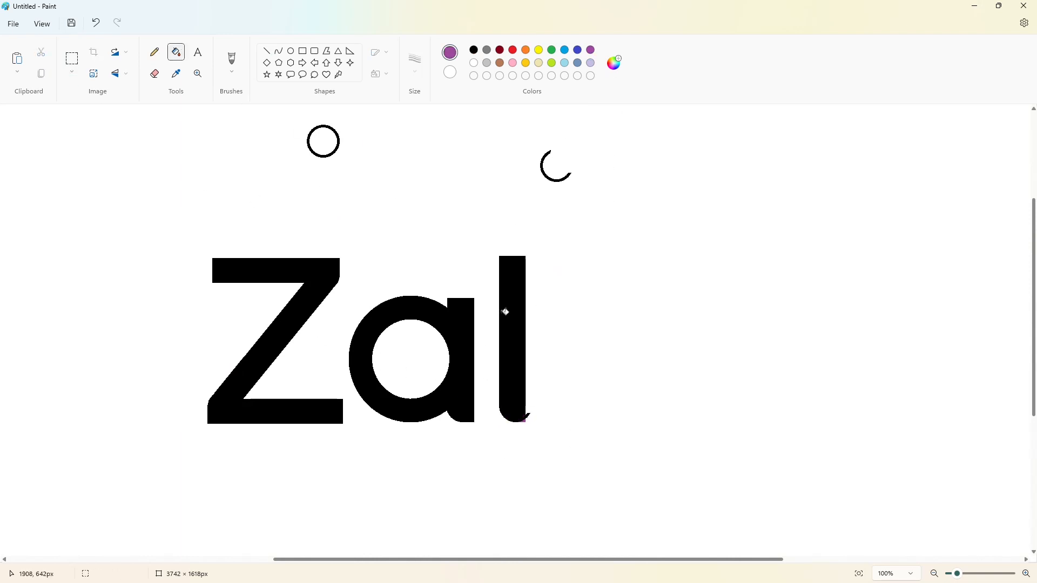
click(506, 311)
click(474, 50)
click(513, 287)
click(267, 51)
click(473, 63)
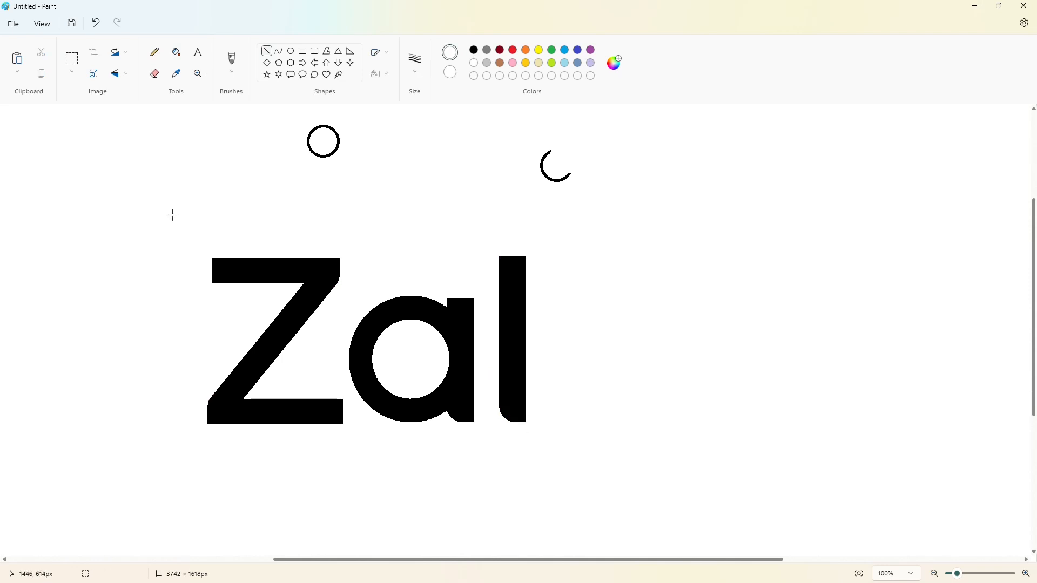
Step: Draw a purple ellipse about 175 × 156 px over the a's bowl and thicken its outline to nearly the bowl's stroke width
click(72, 59)
click(291, 51)
click(591, 49)
drag(362, 311, 458, 396)
key(ctrl+plus)
key(ctrl+plus)
key(ctrl+plus)
key(ctrl+plus)
key(ctrl+plus)
key(ctrl+plus)
key(ctrl+plus)
key(ctrl+plus)
key(ctrl+plus)
key(ctrl+plus)
key(ctrl+plus)
key(ctrl+plus)
key(ctrl+plus)
key(ctrl+plus)
key(ctrl+plus)
key(ctrl+plus)
key(ctrl+plus)
key(ctrl+plus)
key(ctrl+plus)
key(ctrl+plus)
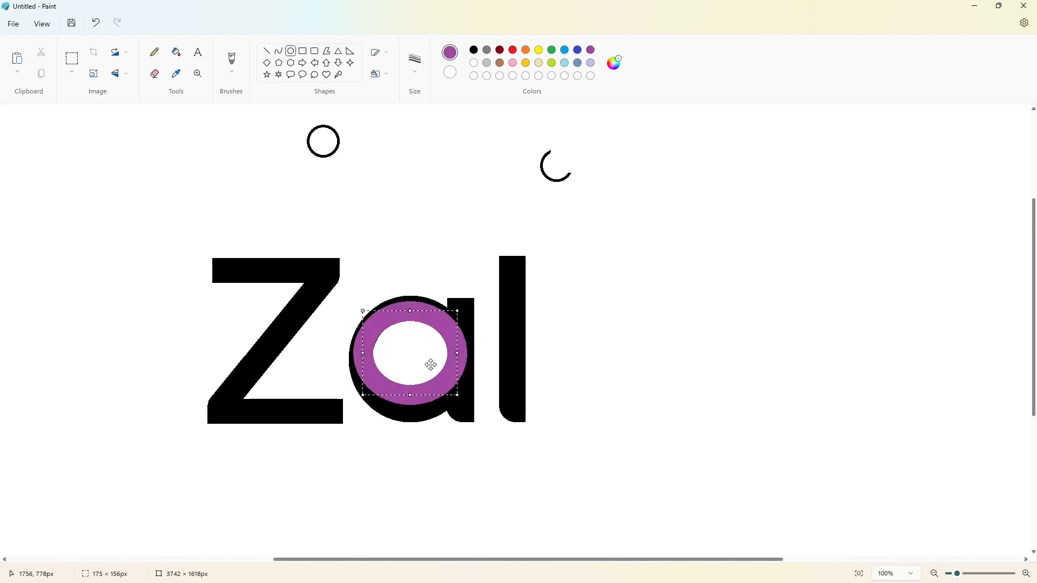
Step: Nudge the ellipse up, thicken its outline further, and resize it to about 187 × 192 px to match the a's bowl
key(Up)
key(Up)
key(Up)
key(Up)
key(Up)
key(Up)
key(Up)
key(ctrl+plus)
key(ctrl+plus)
key(ctrl+plus)
key(ctrl+plus)
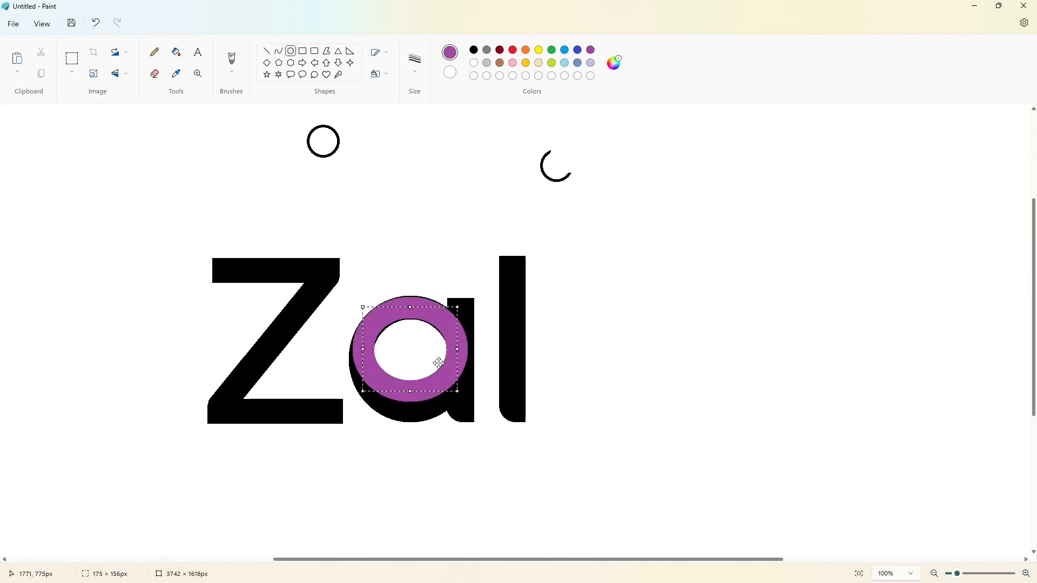
drag(411, 394, 412, 413)
drag(373, 370, 371, 370)
drag(455, 365, 461, 366)
drag(413, 311, 410, 308)
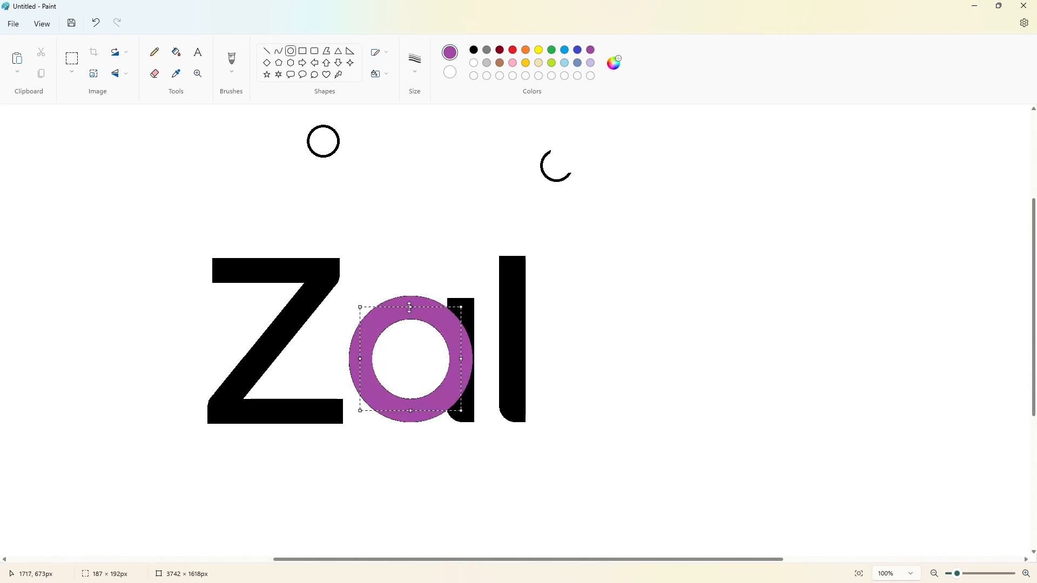
Step: Move the purple ring to the empty area right of the l and fill it with black
mouse_move(415, 366)
mouse_down()
mouse_move(809, 403)
mouse_move(861, 398)
mouse_up()
click(177, 52)
click(473, 50)
click(806, 392)
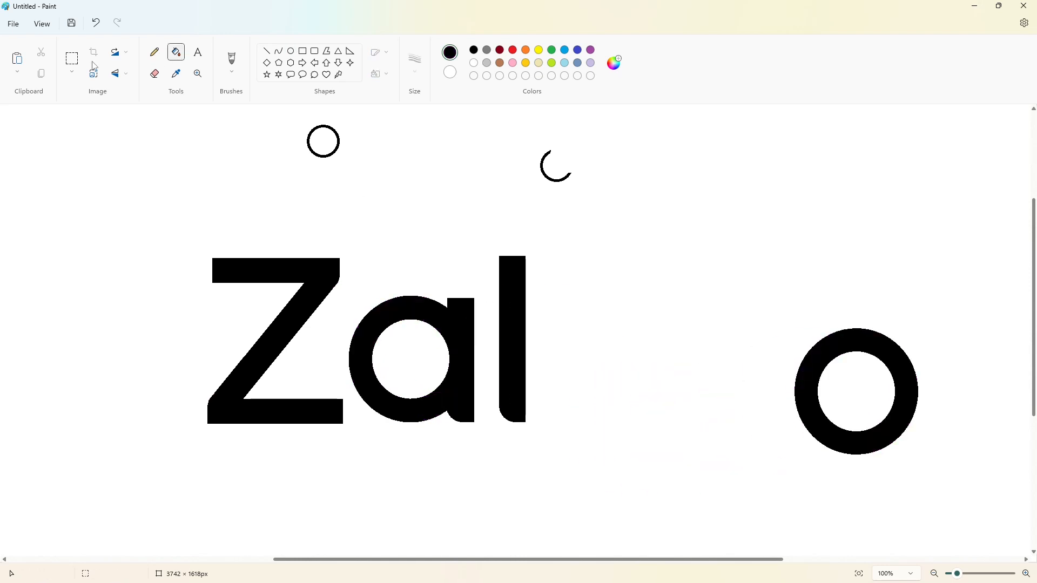
Step: Copy the black ring and place the copy directly after the l as the letter o, level with the a
click(72, 58)
drag(726, 249, 998, 529)
key(ctrl+c)
click(934, 574)
key(ctrl+v)
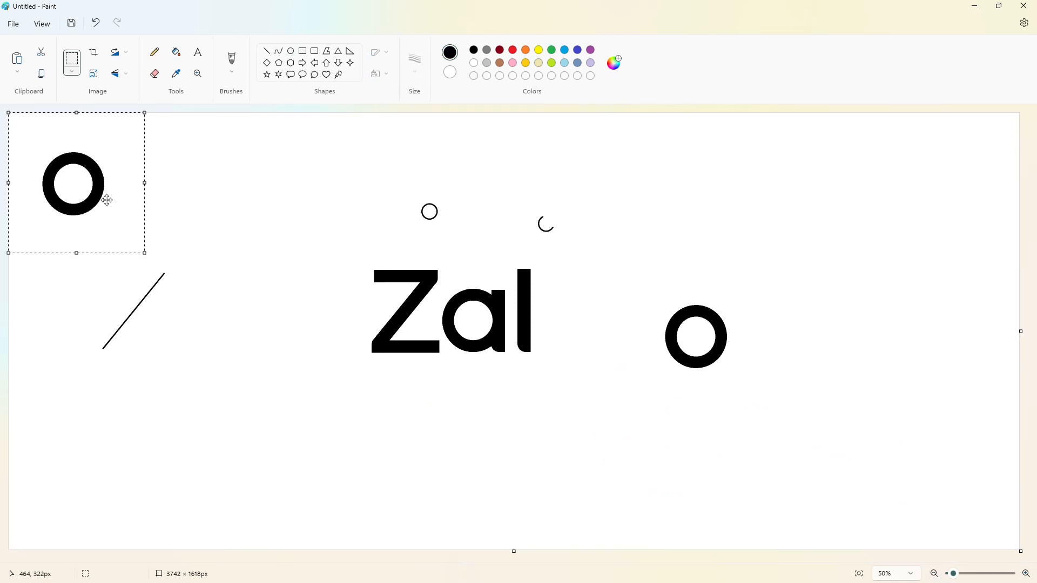
drag(86, 197, 580, 333)
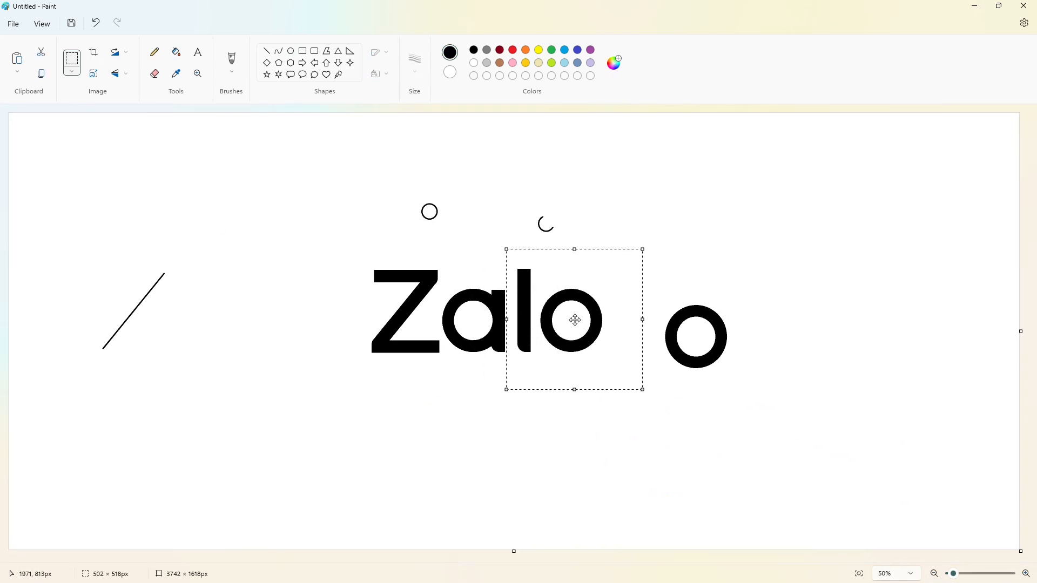
click(410, 210)
Step: Remove the spare ring, the diagonal line, the small circle and the open arc by filling them with white
click(178, 51)
click(474, 62)
click(698, 310)
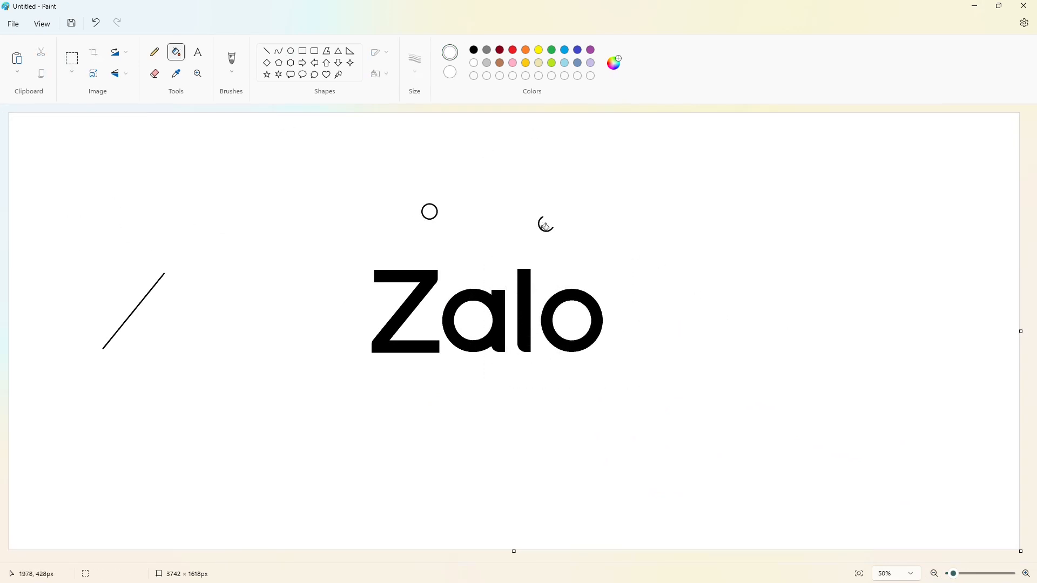
click(164, 274)
Step: Draw a black ellipse outline about 1261 × 1174 px around the Zalo wordmark
click(290, 50)
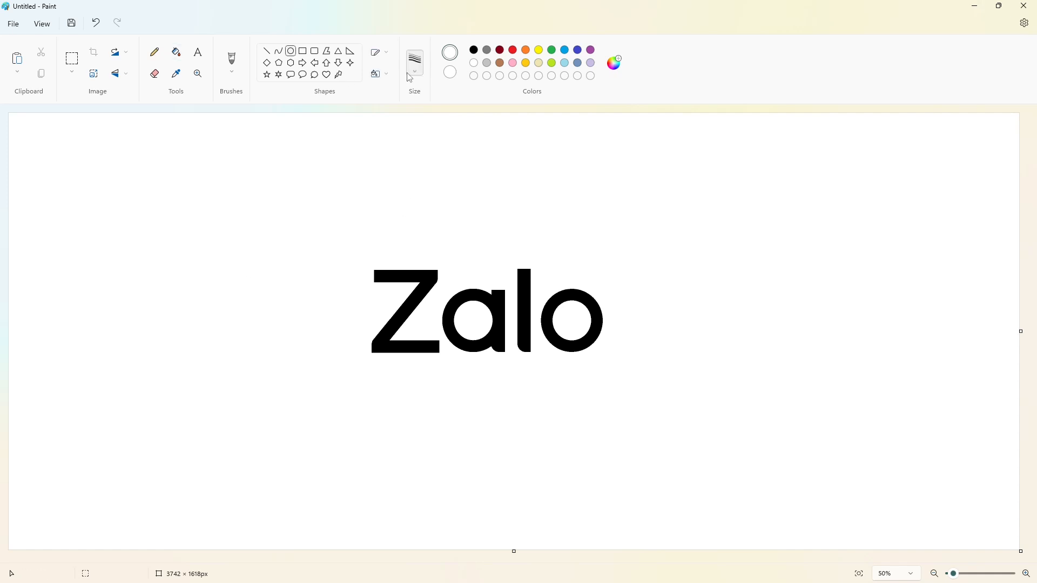
drag(299, 190, 641, 440)
mouse_move(472, 382)
mouse_down()
mouse_move(479, 336)
mouse_move(502, 459)
mouse_up()
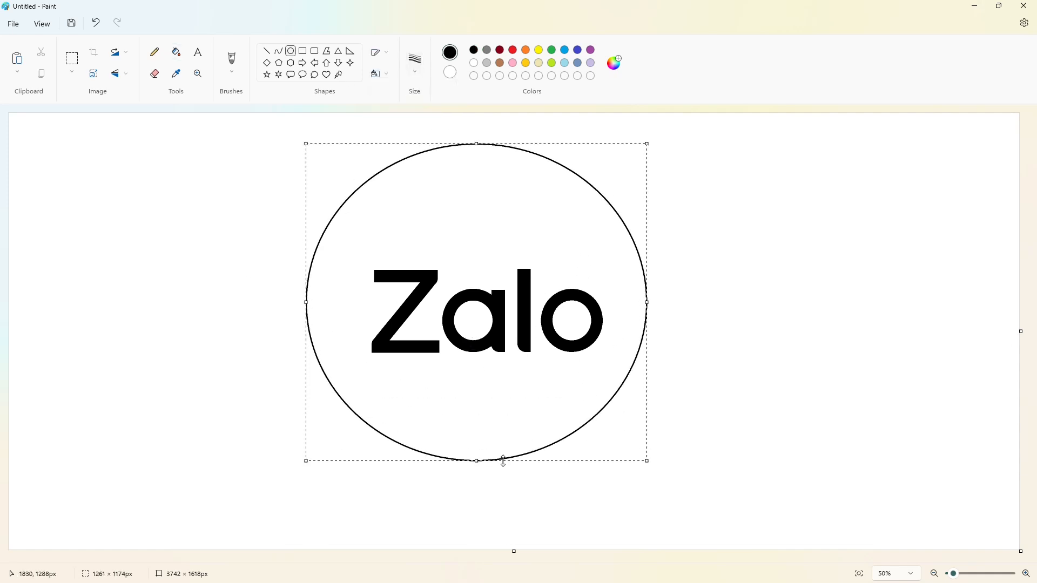
Step: Resize the ellipse around the wordmark to a near circle of about 1293 × 1267 px
drag(305, 302, 329, 301)
drag(647, 301, 686, 301)
drag(508, 147, 500, 119)
drag(510, 459, 518, 460)
mouse_move(686, 292)
mouse_down()
mouse_move(672, 301)
mouse_move(672, 292)
mouse_up()
drag(507, 466, 500, 465)
drag(500, 117, 510, 125)
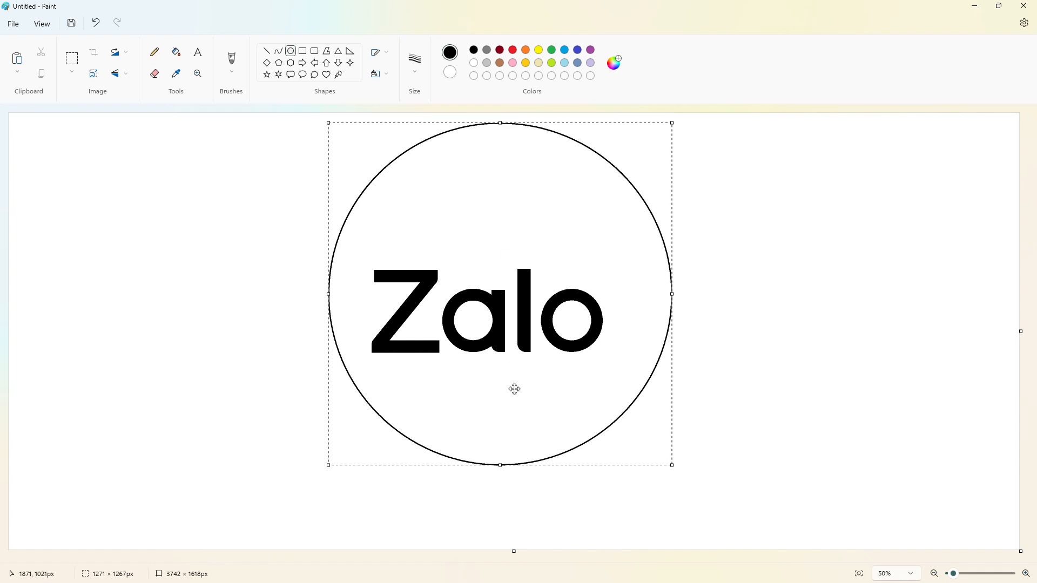
drag(324, 293, 321, 294)
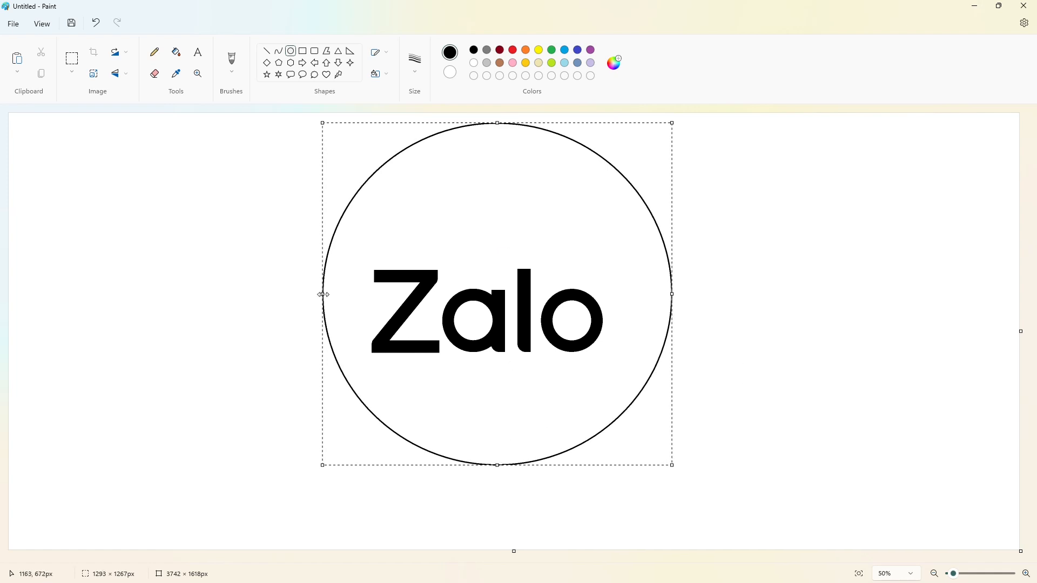
click(736, 361)
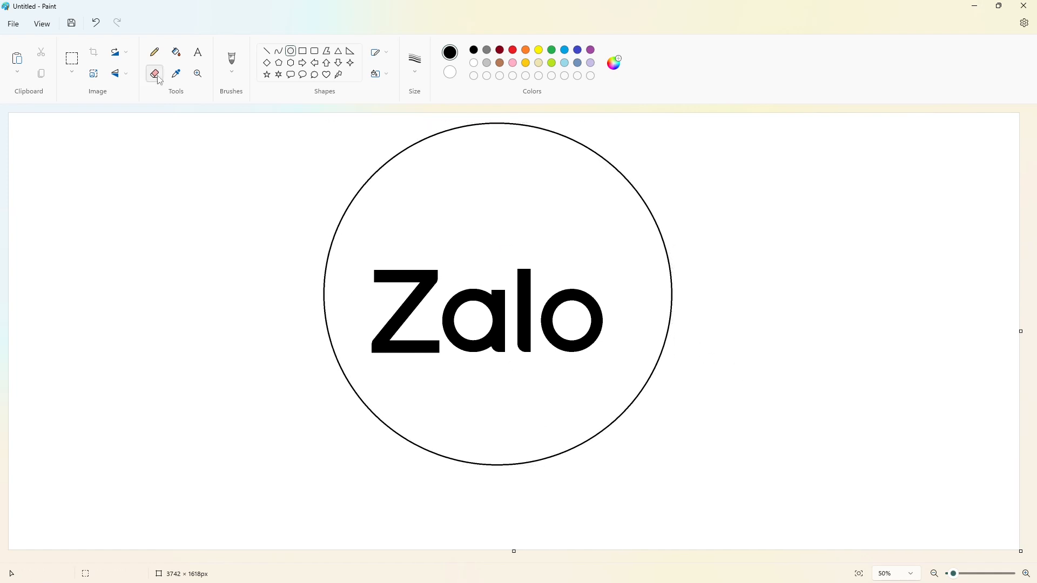
Step: Copy the circle with the wordmark and place the copy to the right of the original
click(71, 57)
drag(190, 118, 738, 482)
key(ctrl+c)
key(ctrl+v)
drag(188, 240, 744, 279)
click(232, 206)
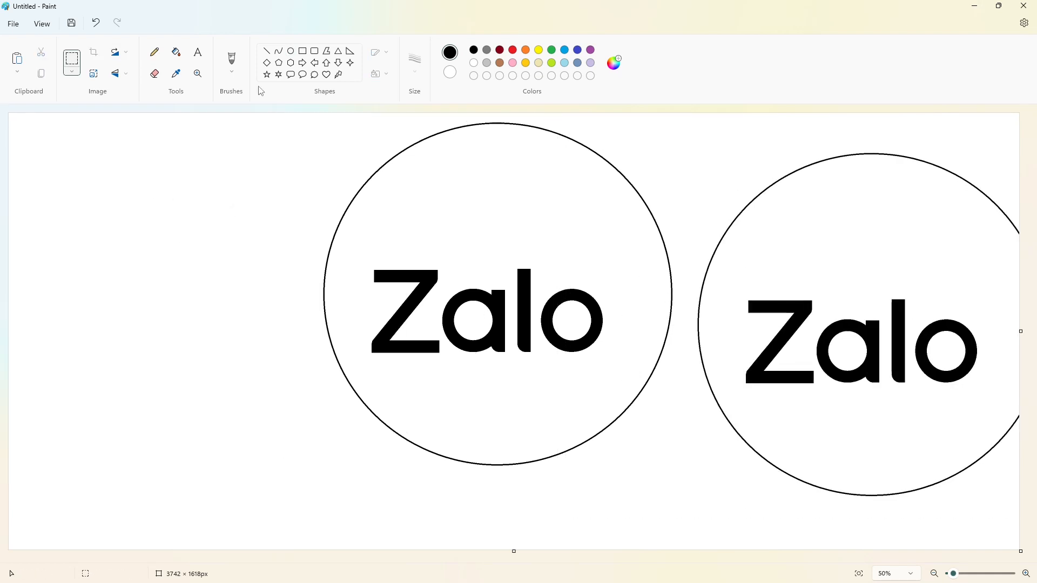
Step: Draw a dark red square outline over the original circle, enclosing the Zalo wordmark
click(302, 51)
drag(293, 160, 628, 497)
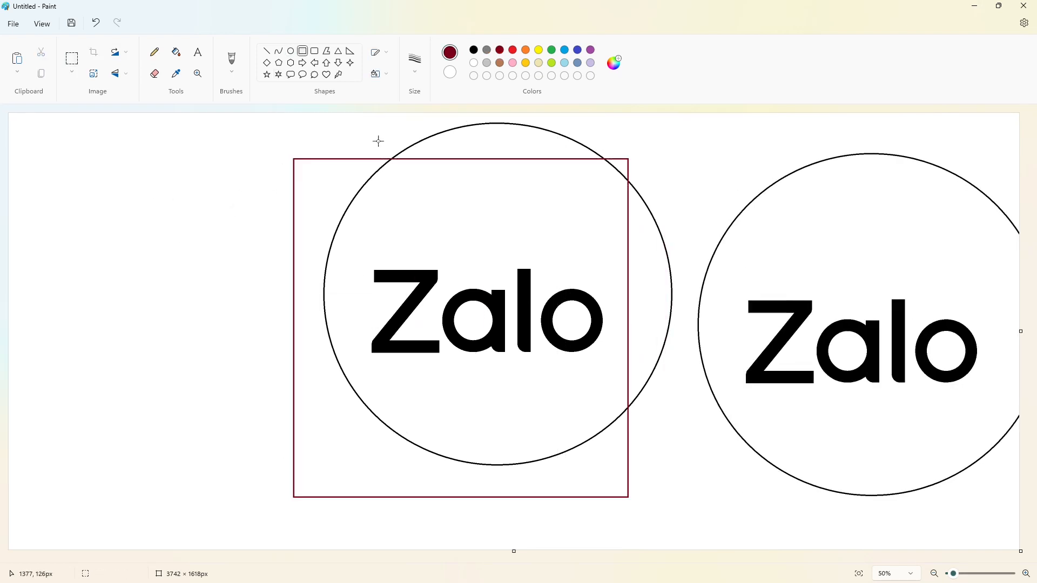
Step: Draw a black curved speech-bubble tail on the lower-left edge of the original circle with the Curve tool
click(278, 51)
mouse_move(392, 428)
mouse_down()
mouse_move(349, 436)
mouse_move(360, 398)
mouse_move(365, 412)
mouse_up()
key(ctrl+z)
click(358, 437)
click(364, 412)
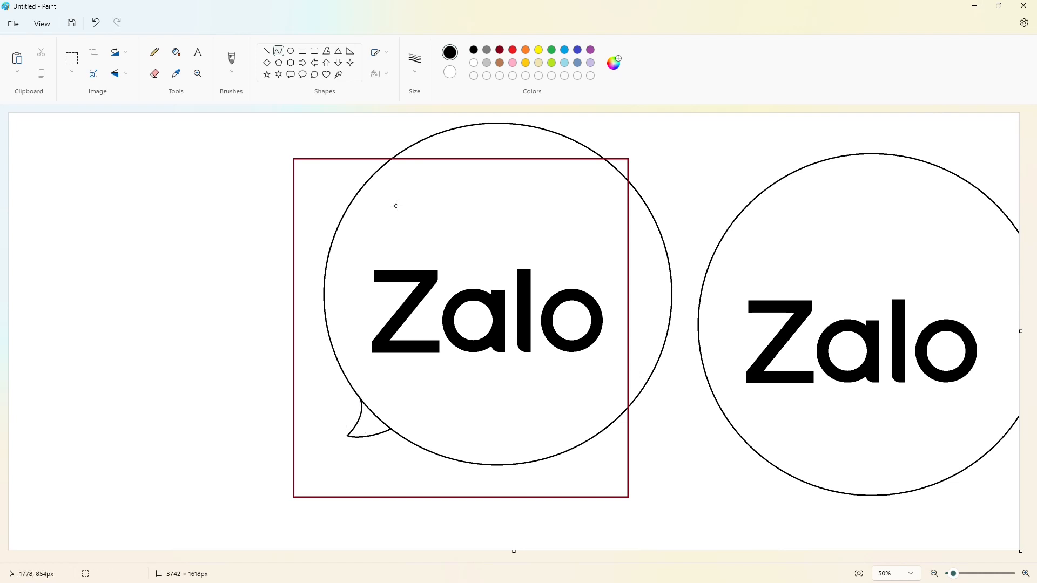
Step: Fill the speech-bubble tail of the original circle with black and recolour the letters of its Zalo wordmark purple
click(176, 52)
click(368, 424)
click(591, 49)
click(405, 275)
click(447, 321)
click(545, 319)
Step: Fill the bubble area inside the square and the openings of the letters a and o with black
click(473, 49)
click(483, 261)
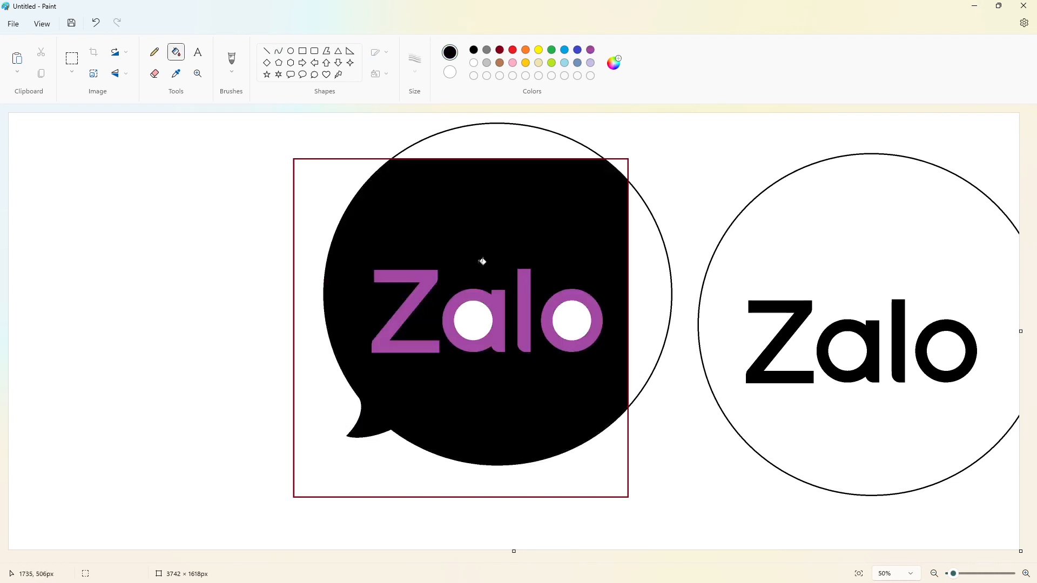
click(474, 321)
click(572, 320)
Step: Try to paste the copied circle with the wordmark over the filled bubble, and undo the paste
scroll(572, 389, up, 5)
scroll(429, 515, left, 3)
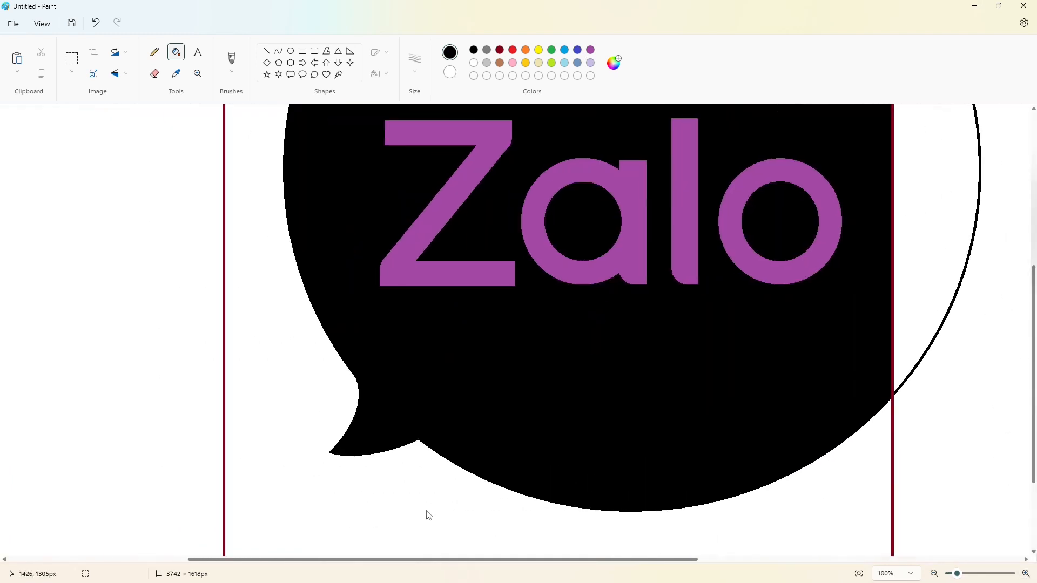
scroll(469, 479, up, 5)
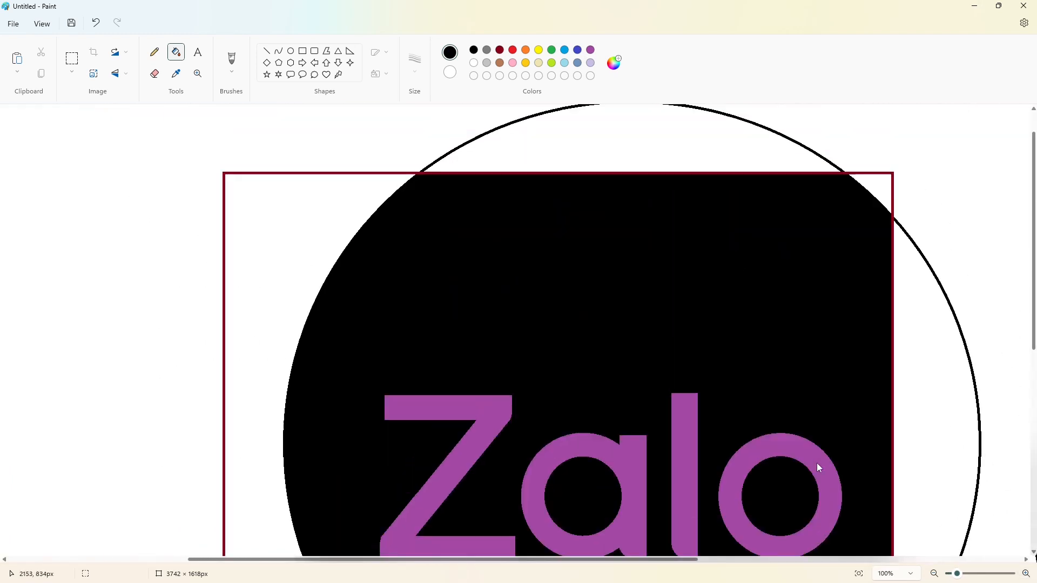
click(936, 574)
click(936, 573)
click(936, 573)
click(1025, 574)
click(1025, 574)
click(1026, 574)
scroll(708, 428, up, 2)
key(ctrl+v)
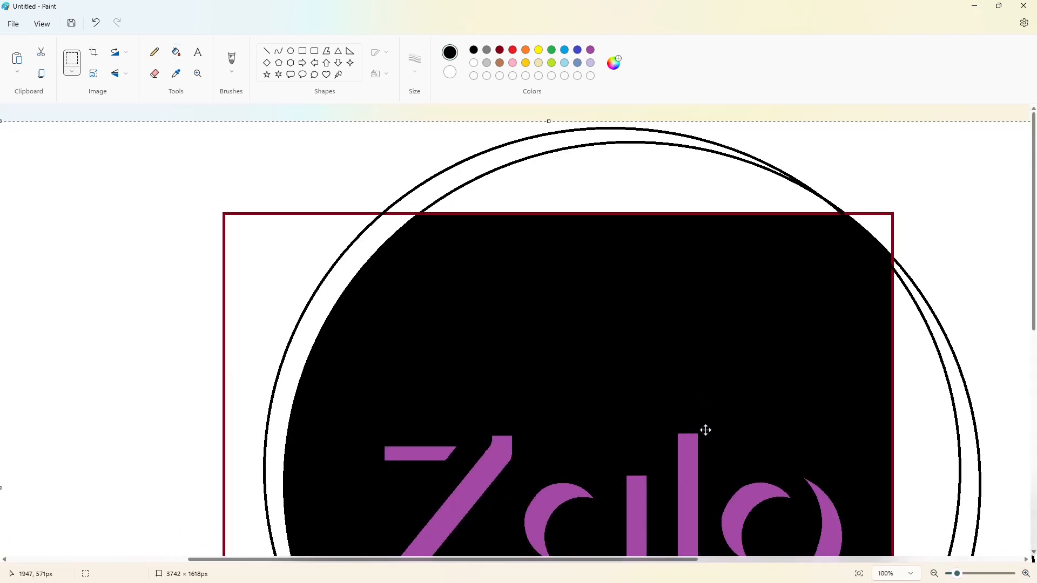
key(ctrl+z)
Step: Recolour the black bubble area and the openings of the letters a and o with indigo
scroll(594, 361, down, 1)
click(588, 288)
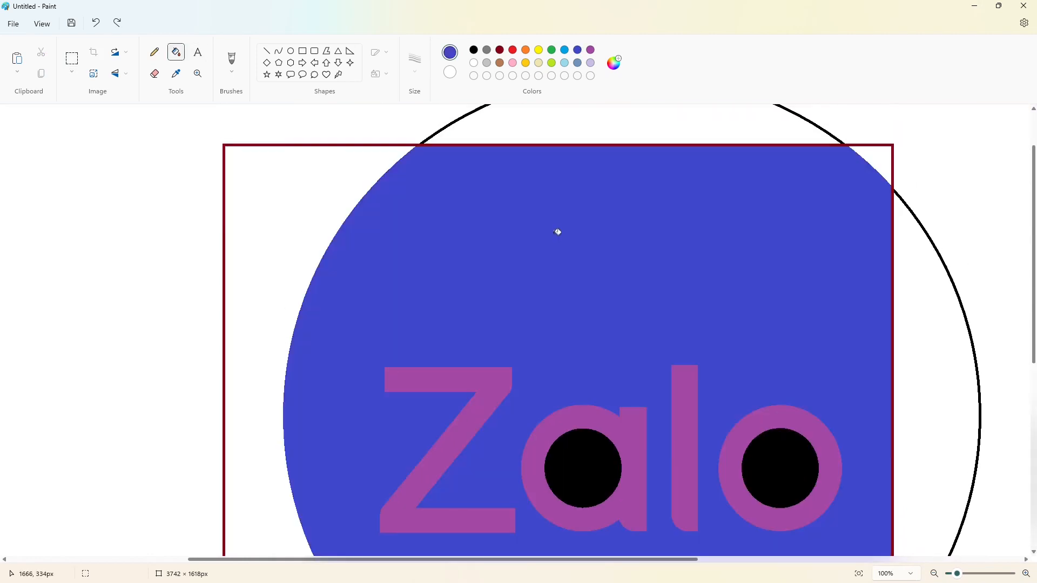
click(596, 452)
click(780, 465)
Step: Paste the copied circle with the black wordmark and nudge it into exact alignment over the indigo bubble and purple letters
key(ctrl+v)
scroll(664, 352, up, 1)
drag(664, 352, 667, 344)
key(Up)
key(Up)
key(Up)
key(Up)
key(Up)
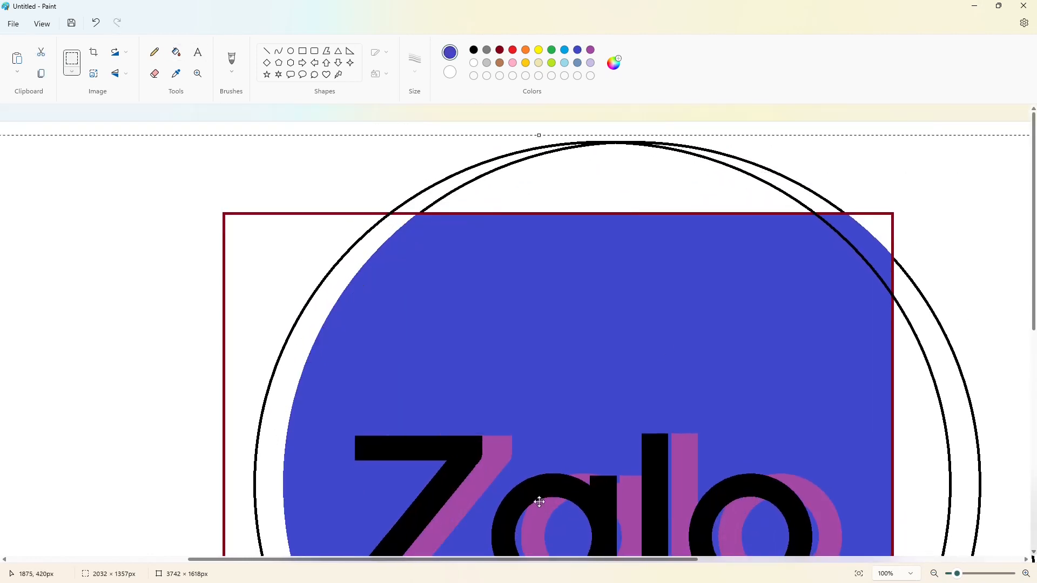
key(Right)
key(Right)
key(Right)
key(Right)
key(Right)
key(Right)
key(Right)
key(Right)
key(Right)
key(Right)
key(Right)
key(Right)
key(Right)
key(Right)
key(Right)
key(Right)
key(Right)
key(Right)
key(Right)
key(Right)
key(Right)
key(Right)
key(Right)
key(Right)
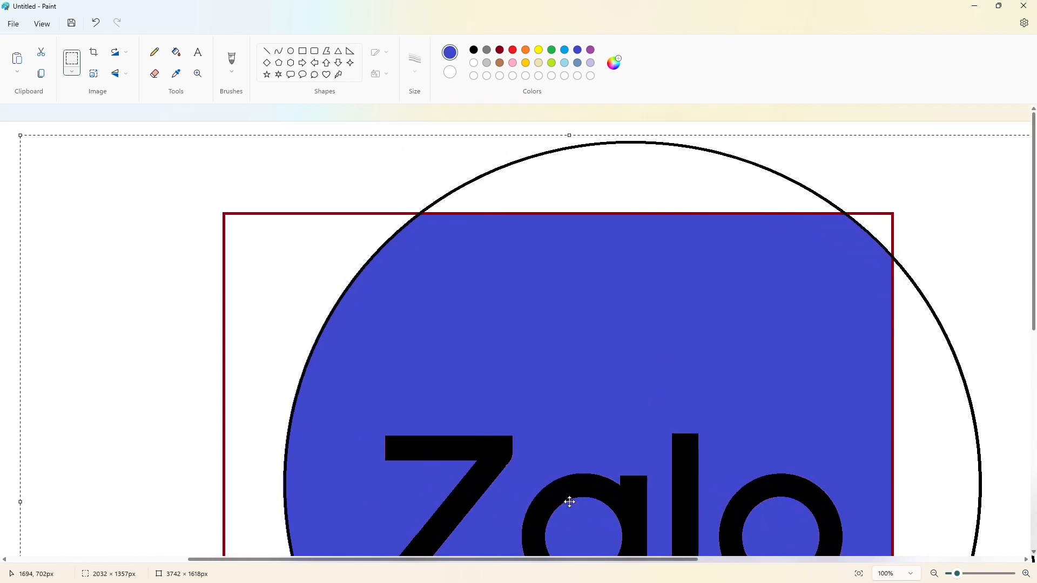
click(26, 129)
Step: Draw a thin dark brown diagonal line sloping down to the right and place it in the empty area left of the square
click(932, 577)
click(932, 577)
click(932, 577)
scroll(937, 540, up, 1)
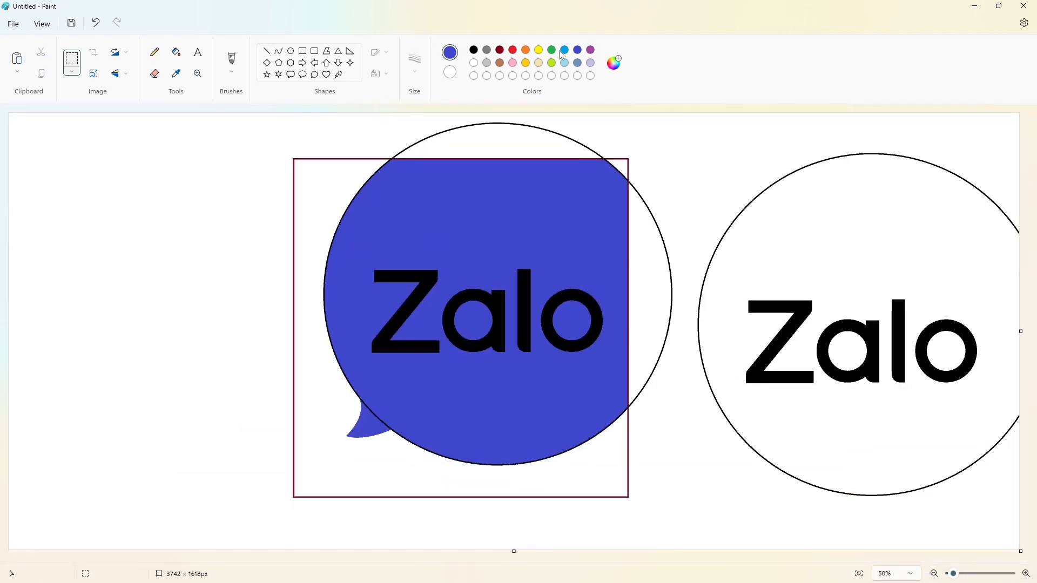
click(614, 63)
click(440, 429)
click(266, 52)
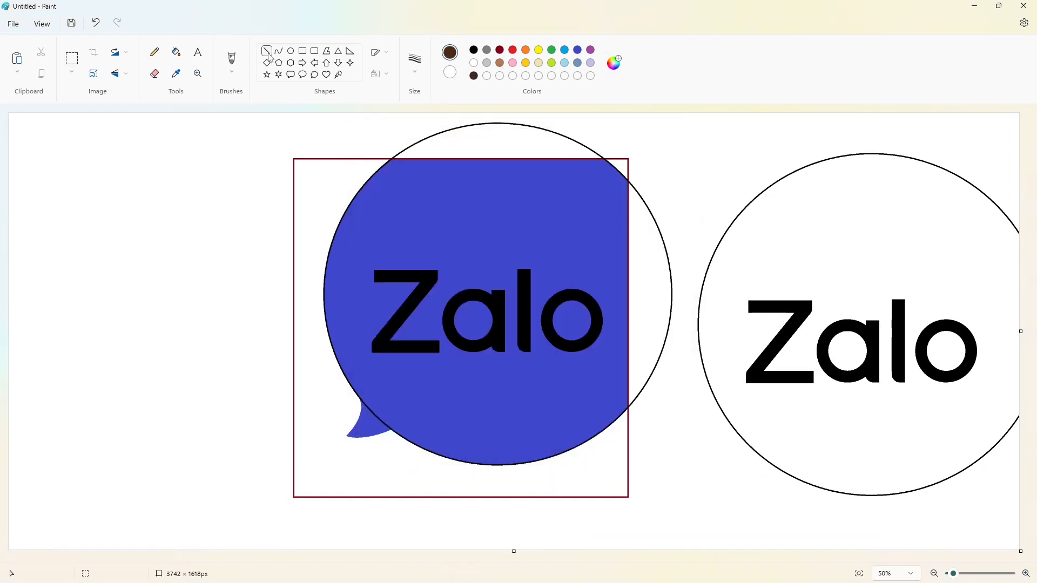
drag(345, 436, 425, 514)
drag(190, 349, 68, 294)
Step: Copy the dark brown diagonal line and place the copy so it runs from the bubble tail's tip past the square's lower edge
click(72, 58)
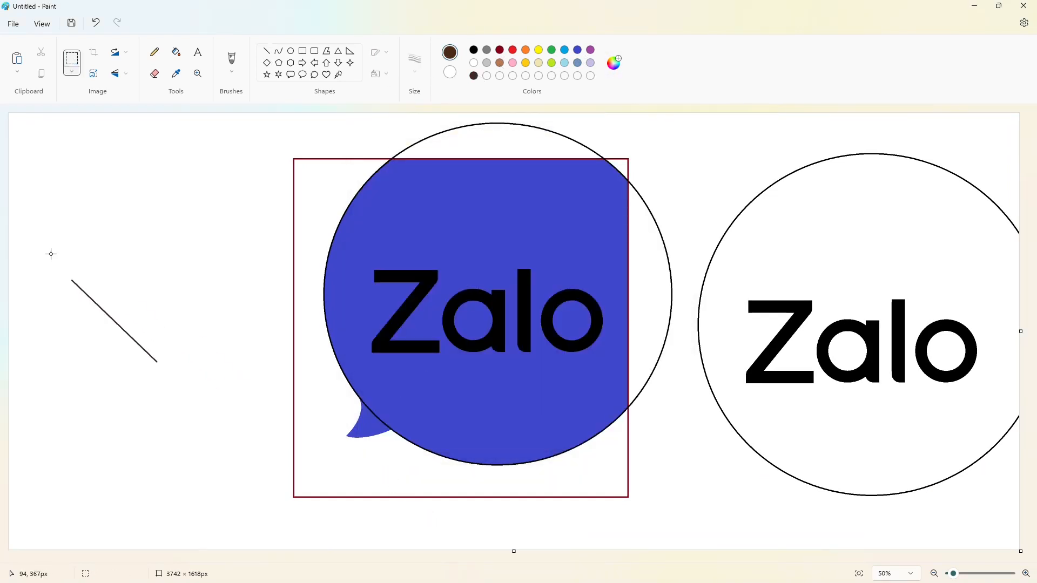
drag(50, 254, 209, 426)
click(778, 497)
click(1026, 574)
scroll(632, 455, down, 2)
key(ctrl+v)
drag(135, 297, 212, 444)
click(518, 447)
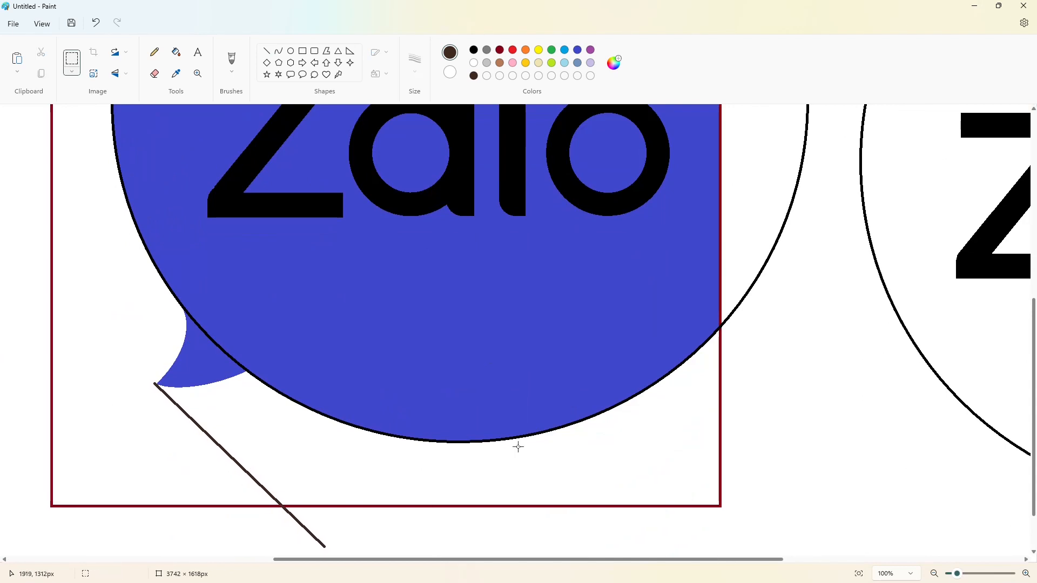
Step: Recolour the original circle's black outline with indigo to match the bubble
click(177, 52)
click(578, 50)
click(788, 238)
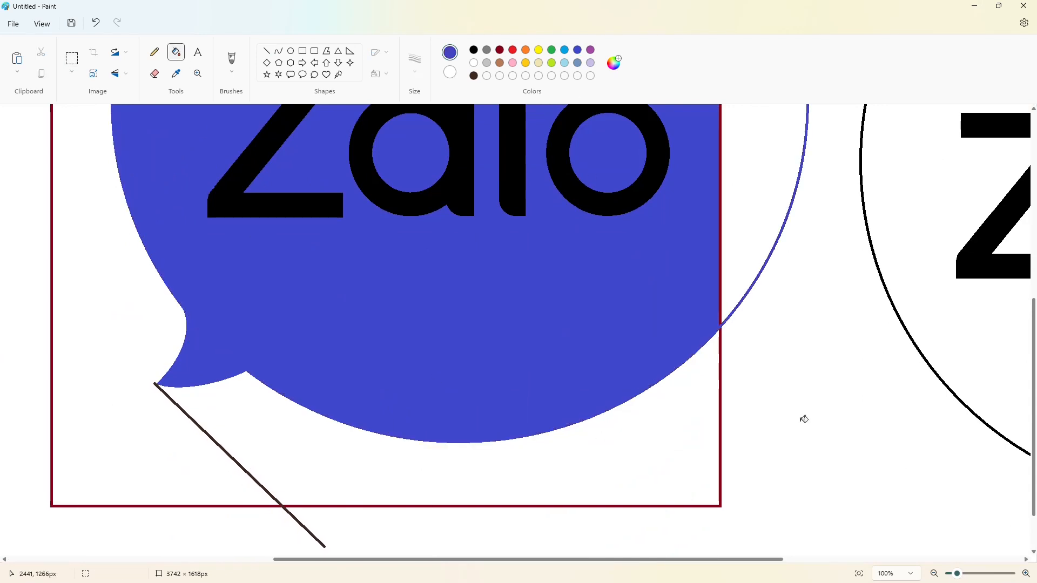
Step: Fill the square's background left of the diagonal line with dark brown and the area below the bubble with dark red
click(142, 414)
scroll(364, 489, up, 5)
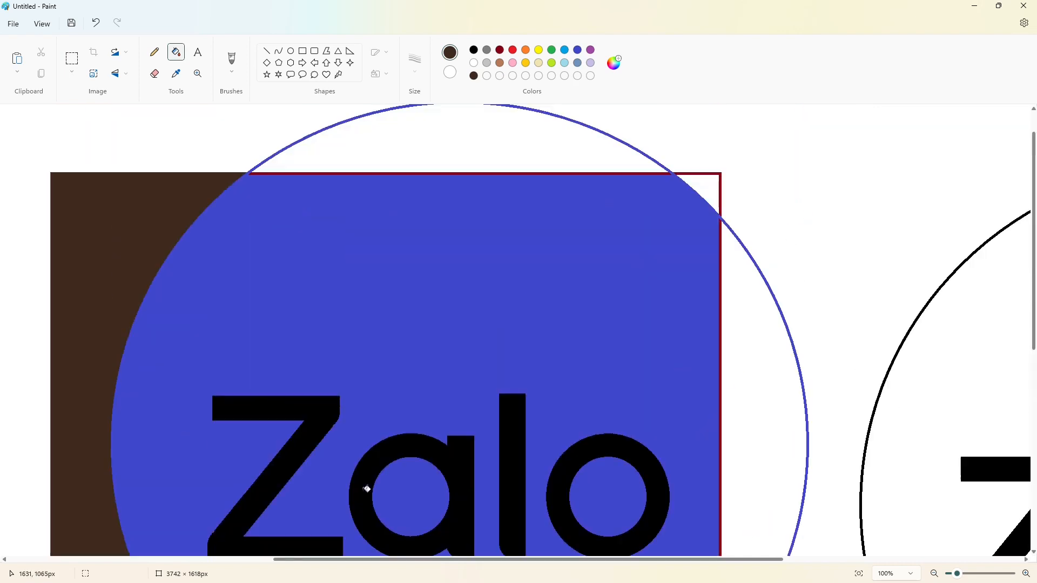
scroll(364, 489, down, 6)
click(500, 50)
click(619, 382)
Step: Remove the diagonal line's end outside the square with white, and fill the indigo bubble with white
click(474, 62)
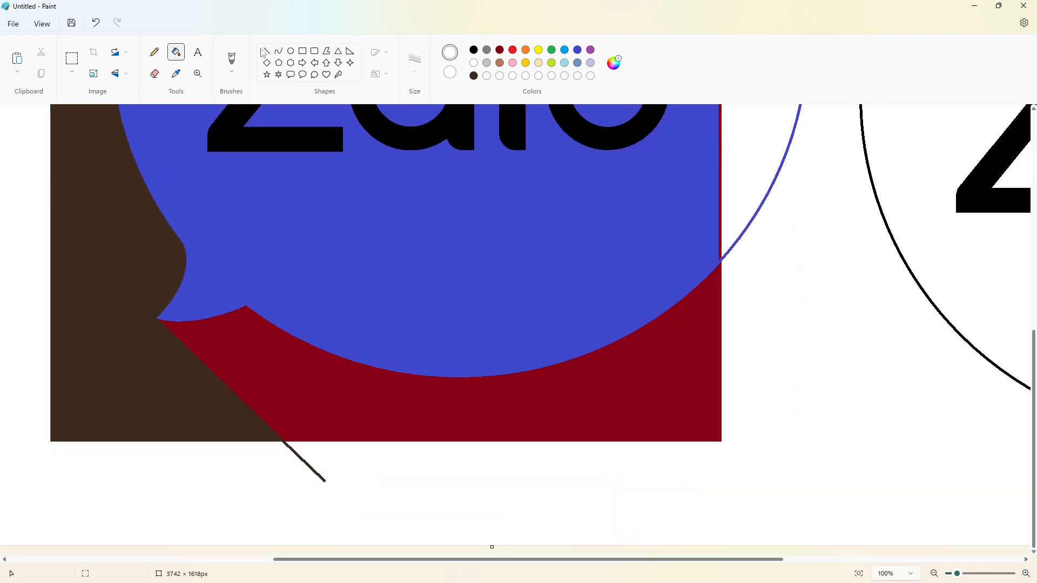
click(267, 51)
drag(273, 446, 275, 447)
click(176, 51)
scroll(847, 474, up, 3)
click(477, 319)
scroll(586, 190, up, 5)
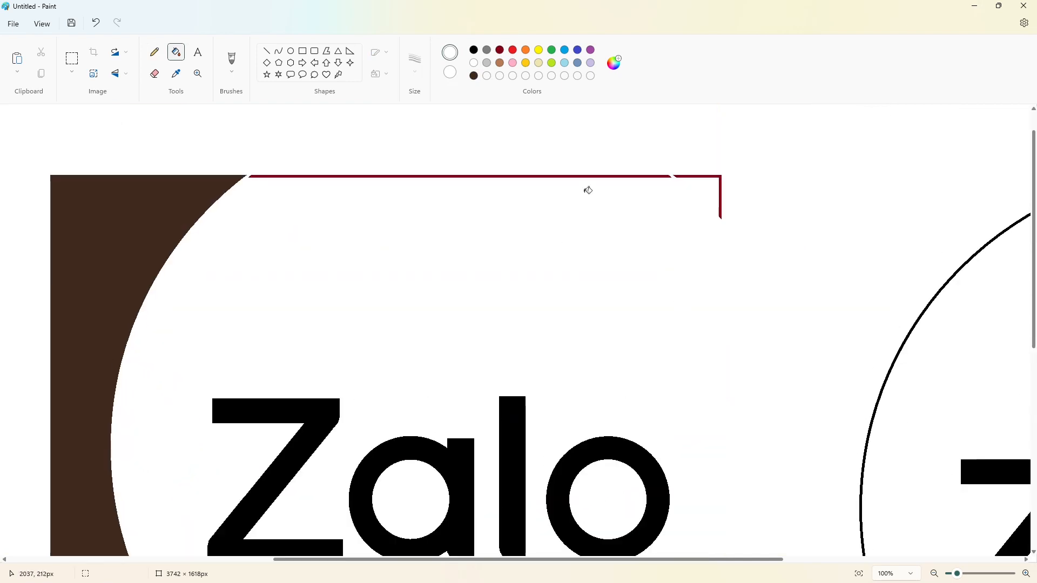
Step: Fill the leftover square outline, the spare circle with its wordmark and the spare diagonal line with white to erase them
click(934, 574)
click(781, 342)
click(826, 334)
click(900, 346)
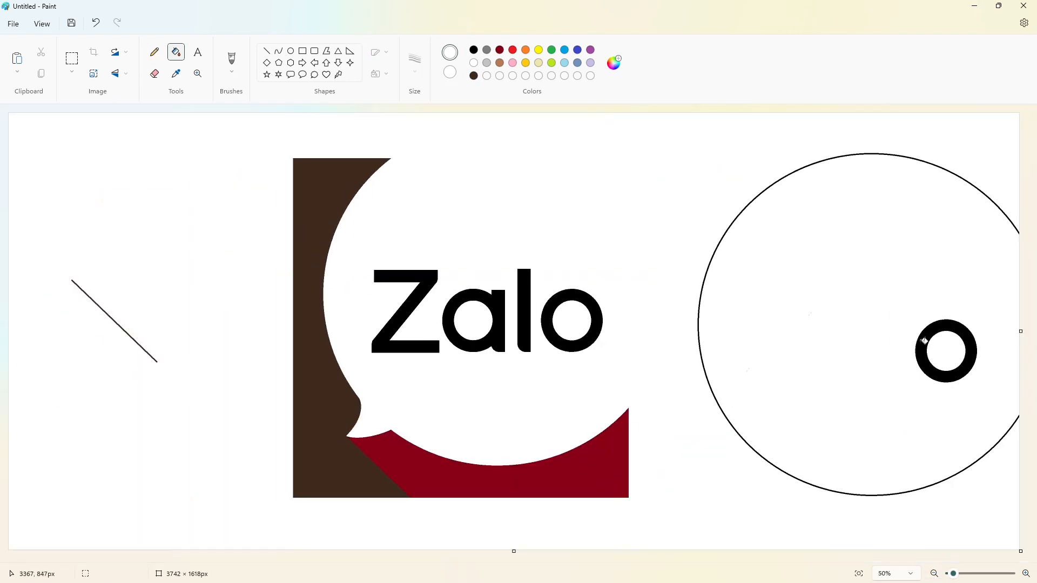
click(922, 340)
click(700, 313)
click(116, 319)
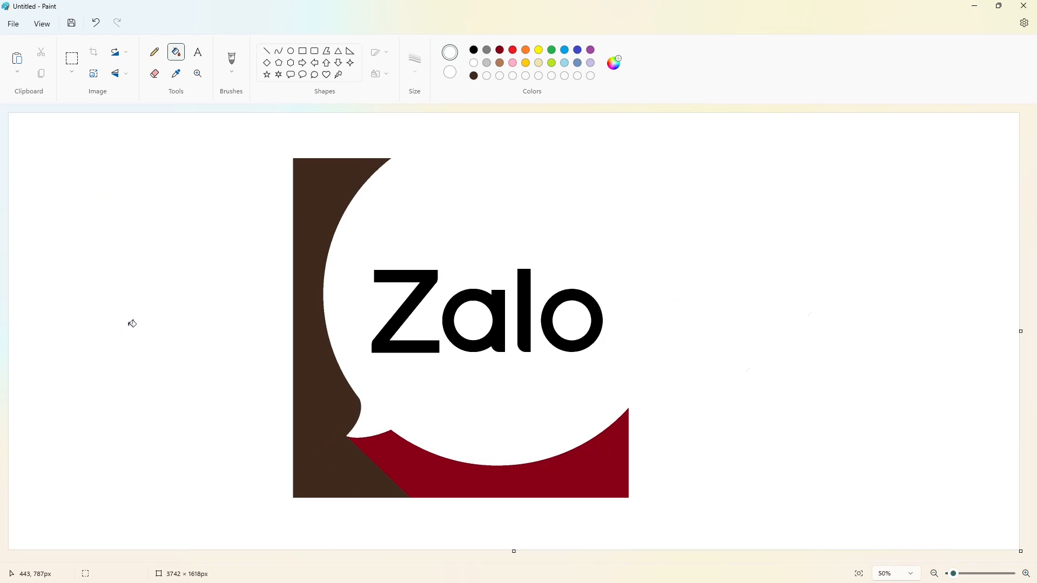
Step: Mix two custom blues: a bright blue close to #0085E8 and a darker blue, #0071CC
click(564, 50)
click(614, 62)
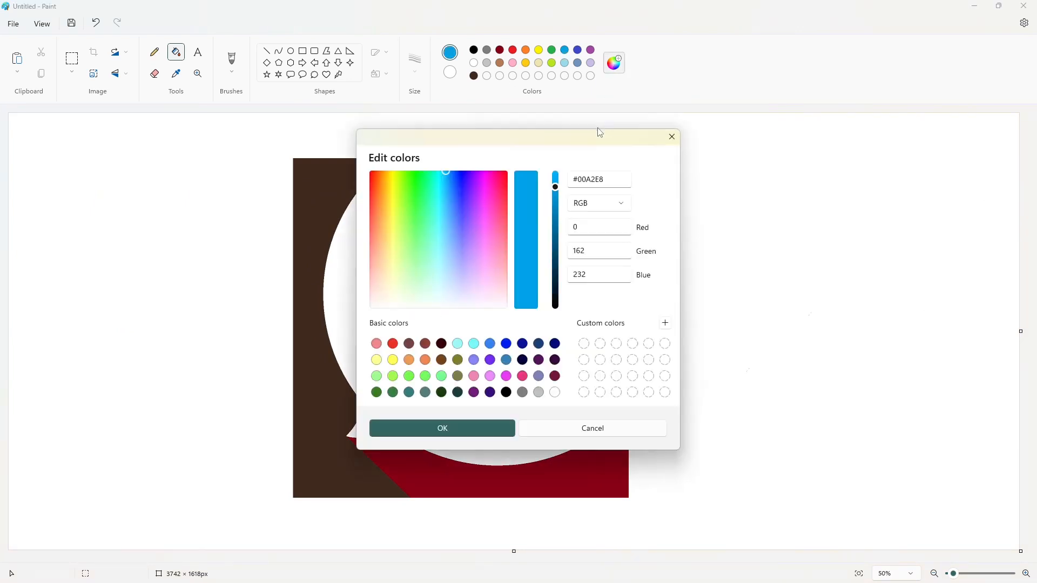
drag(450, 176, 450, 170)
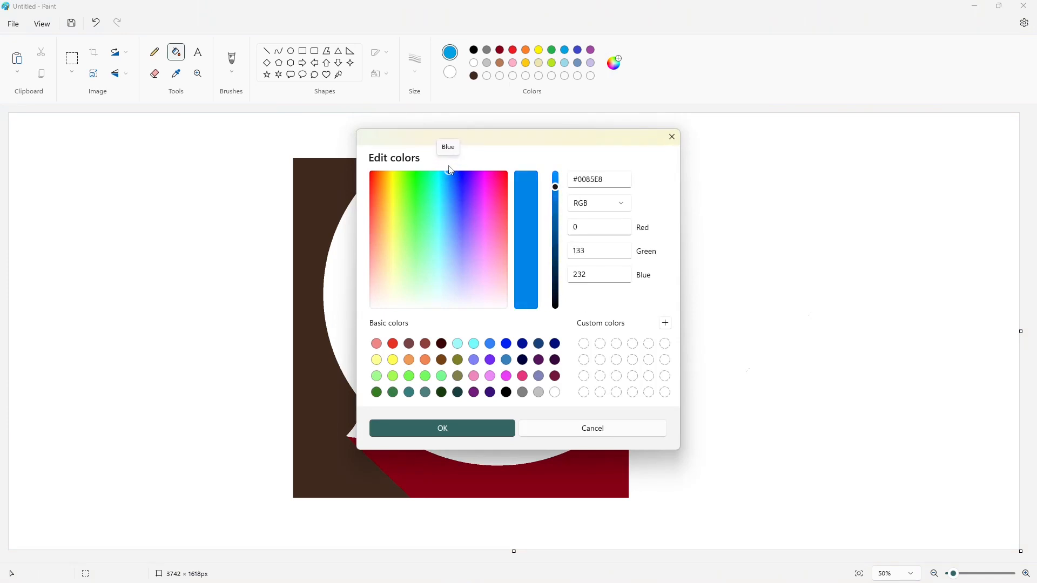
click(486, 428)
click(615, 63)
drag(556, 187, 556, 204)
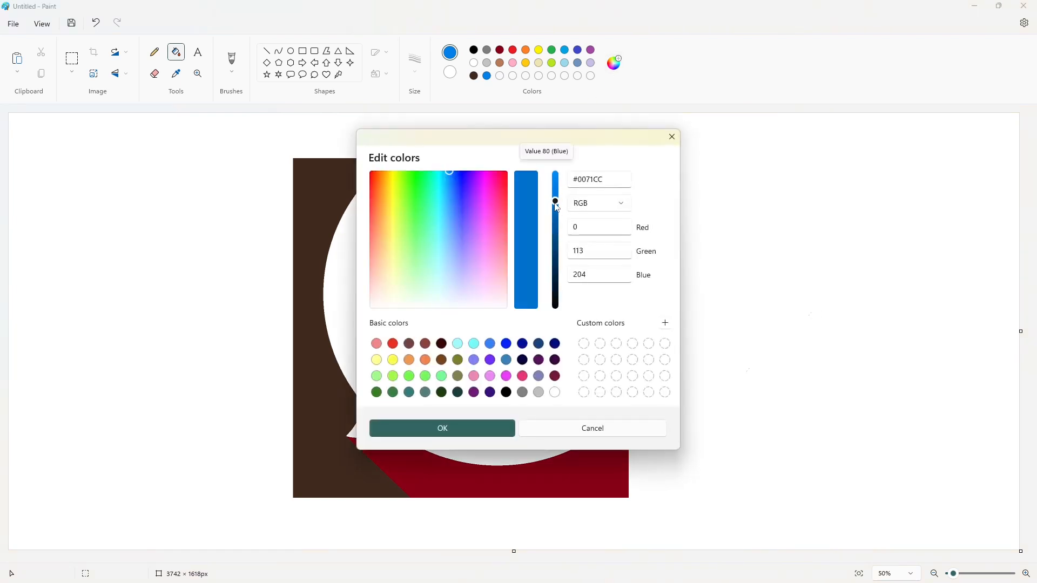
click(443, 428)
Step: Fill the dark brown area with the bright blue, and the dark red area and Zalo letters with the darker blue #0071CC
click(346, 192)
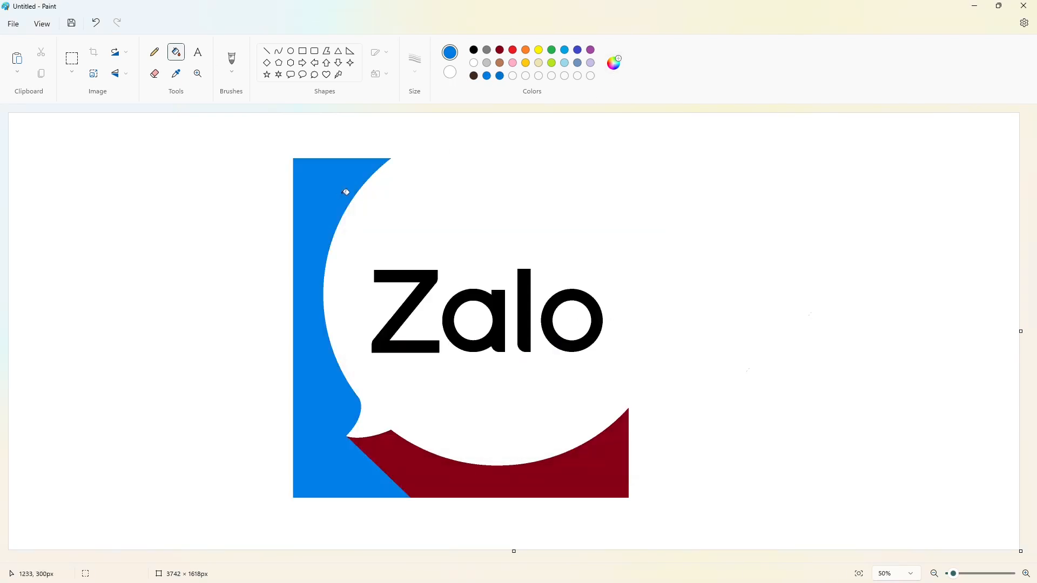
click(576, 473)
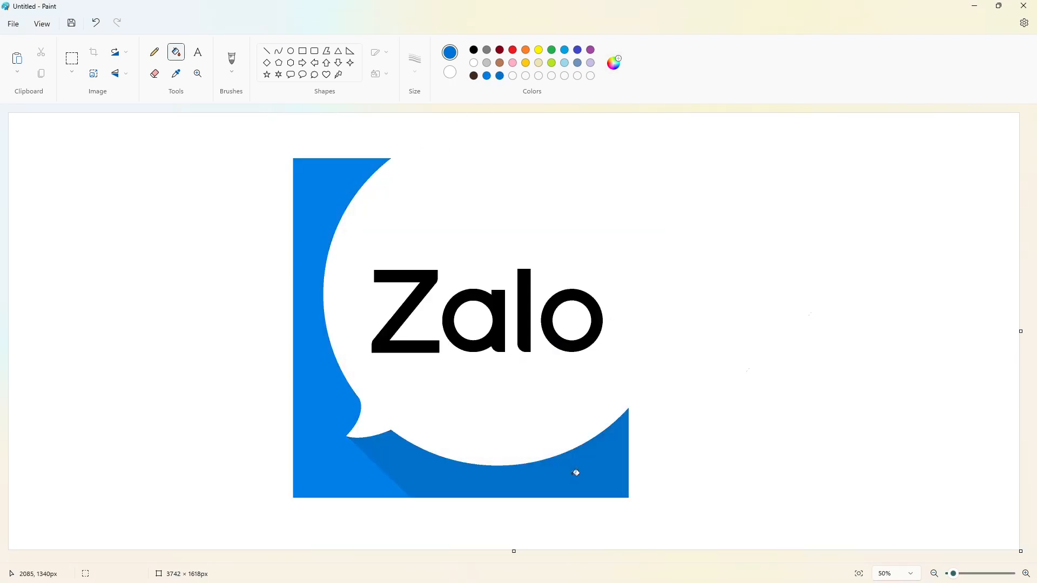
click(421, 295)
click(469, 298)
click(518, 299)
click(550, 315)
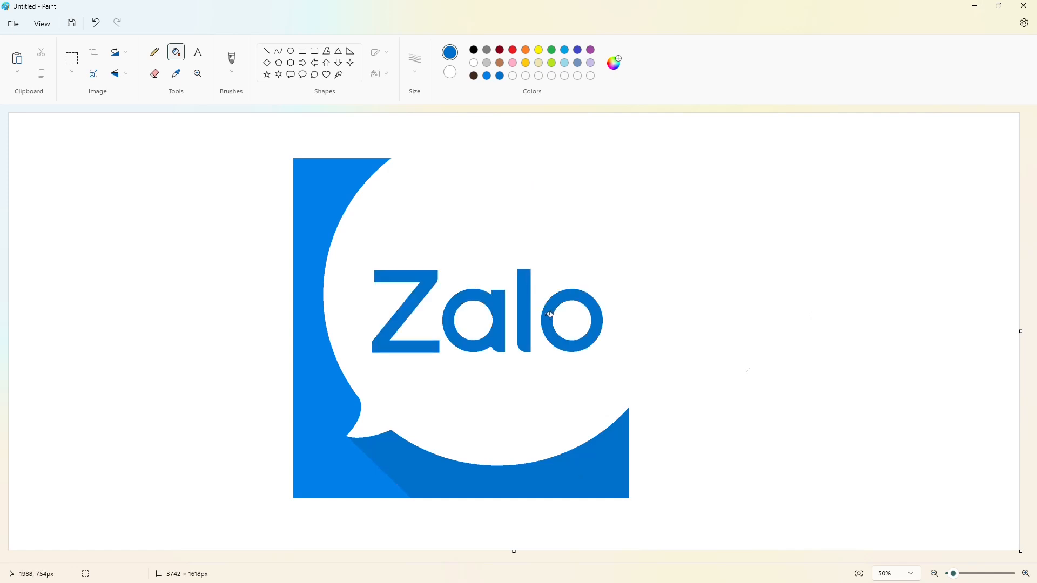
Step: Add another custom blue based on the darker blue #0071CC as the active fill colour
click(615, 63)
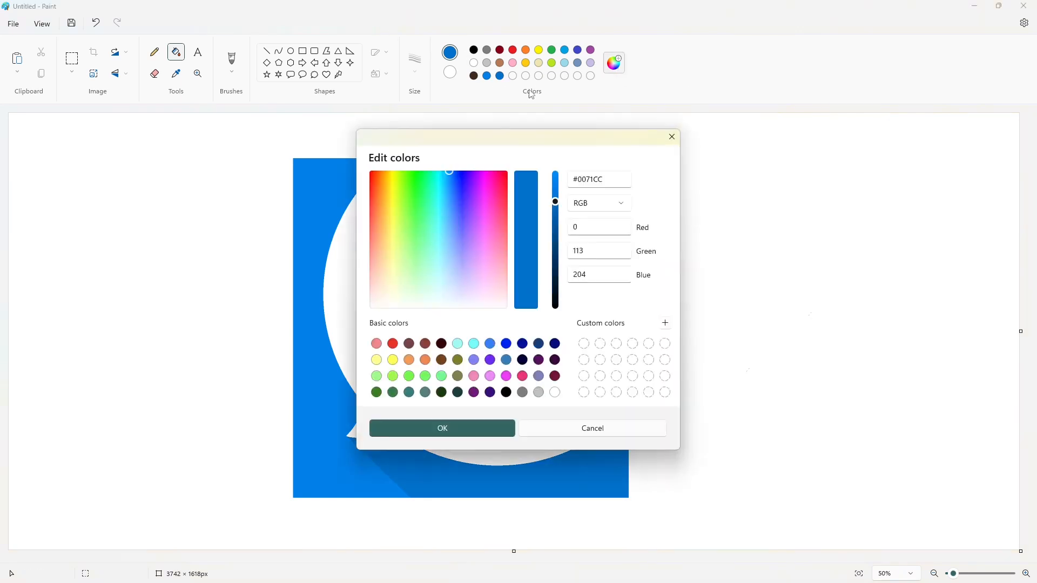
key(Escape)
click(619, 69)
click(480, 423)
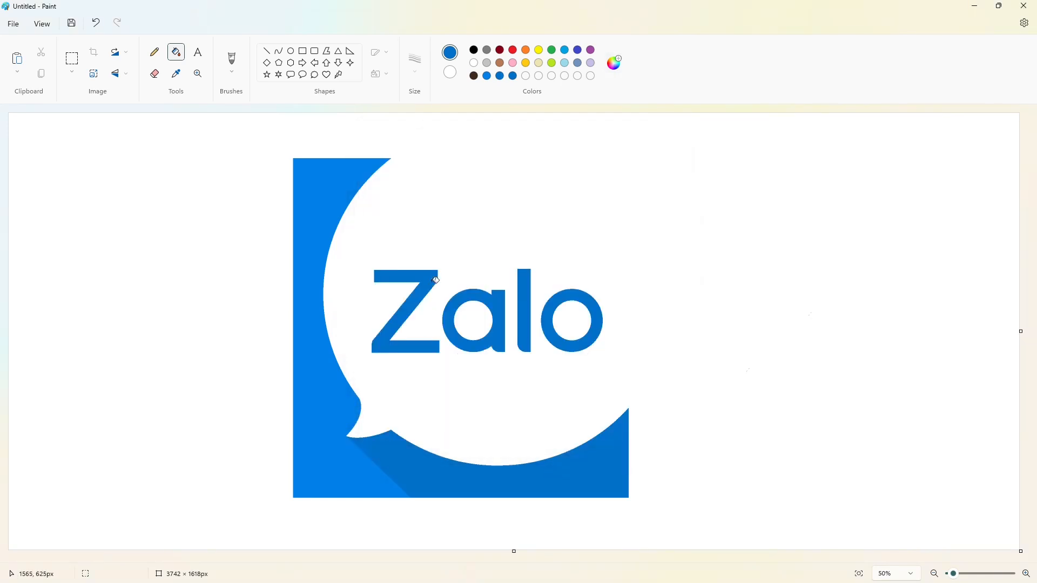